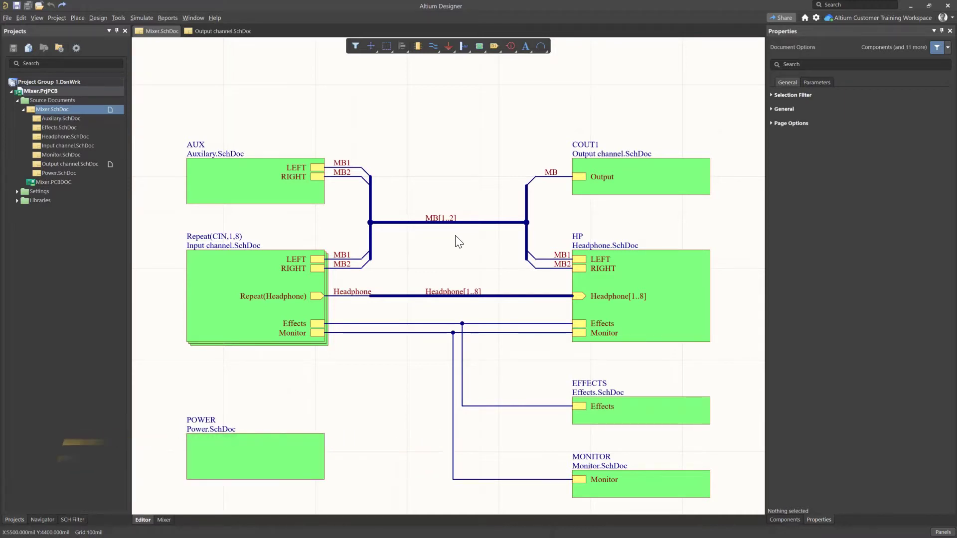
- Open the Output channel subsheet from the COUT1 sheet symbol to view its circuit, and return to the Mixer schematic
{"action": "left_click", "coordinate": [631, 182]}
{"action": "right_click", "coordinate": [631, 182]}
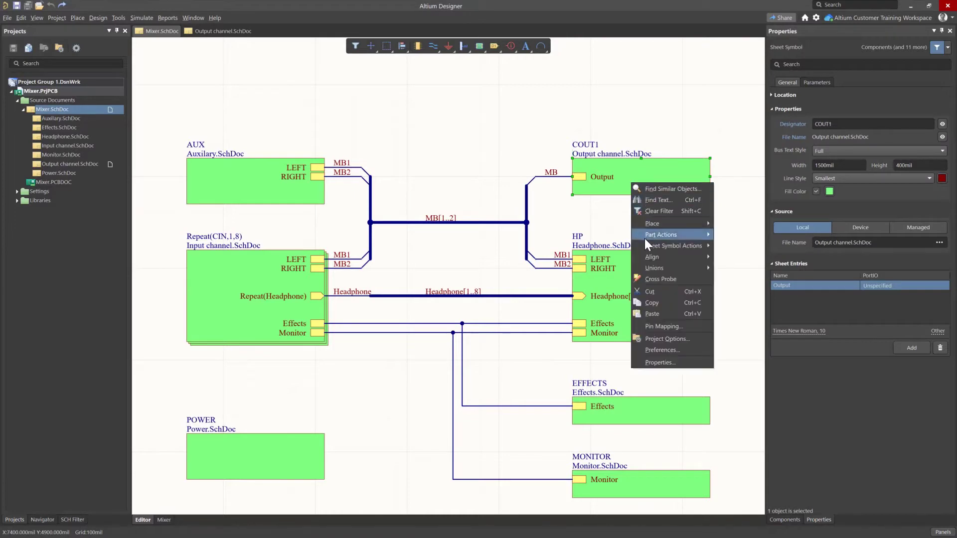
{"action": "mouse_move", "coordinate": [646, 244]}
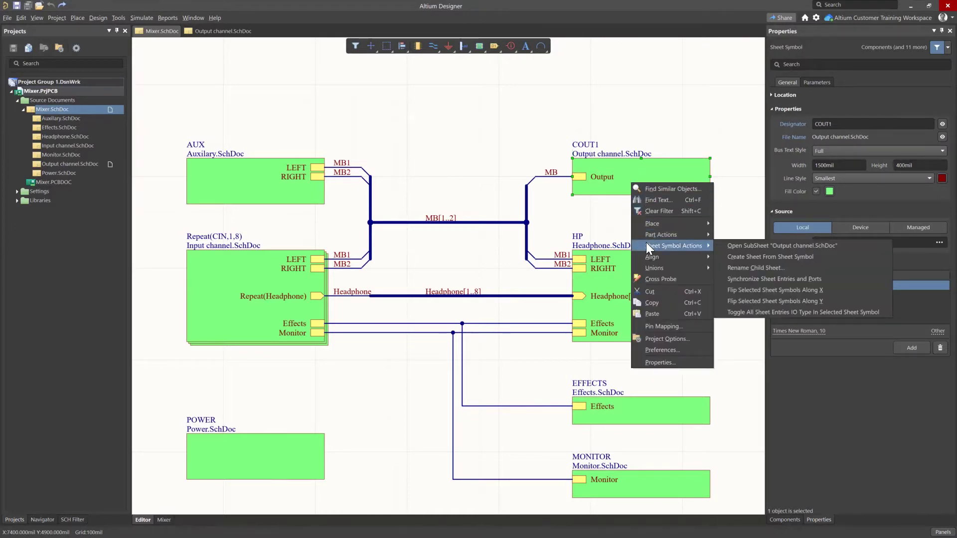
{"action": "left_click", "coordinate": [737, 245]}
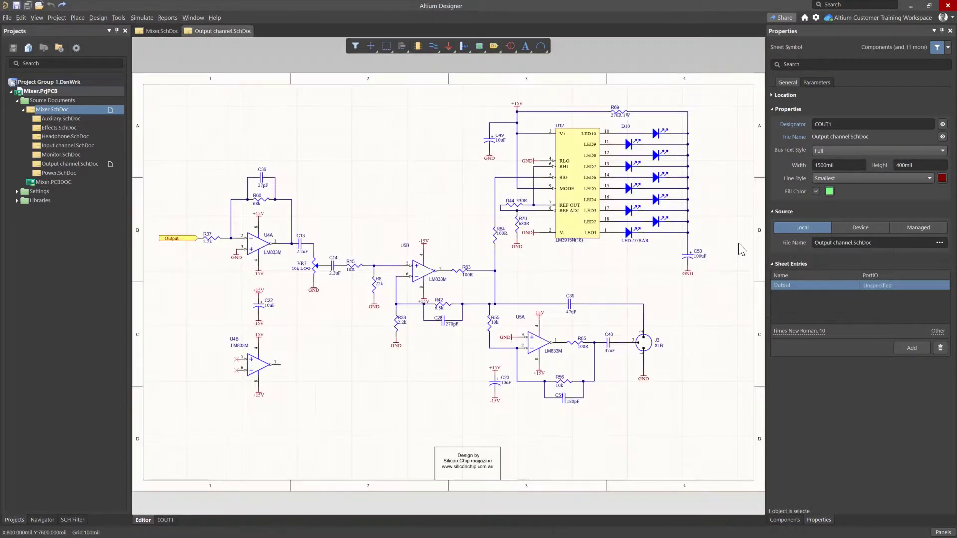
{"action": "left_click", "coordinate": [154, 30]}
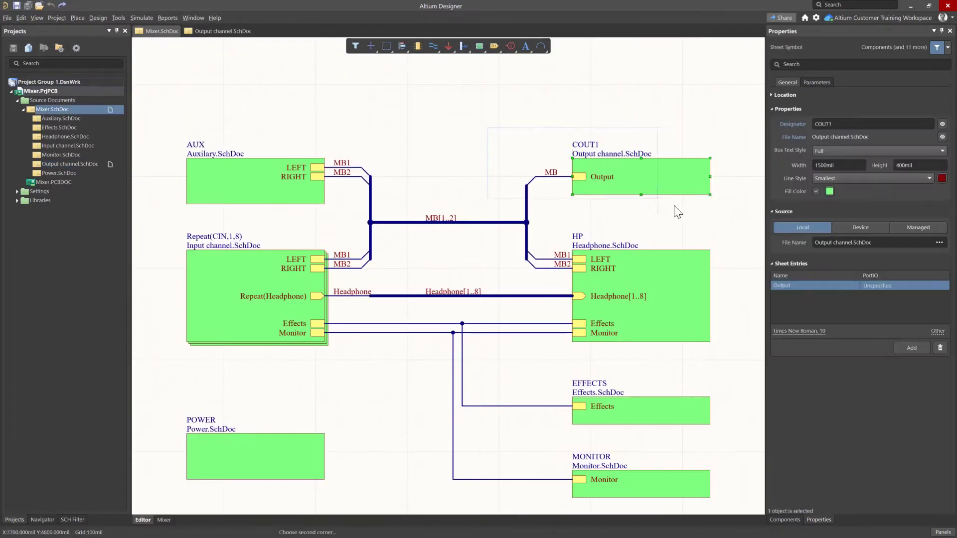
- Move the COUT1 sheet symbol with its MB connection up along the bus and paste a copy at its former location
{"action": "left_click_drag", "start_coordinate": [651, 176], "coordinate": [555, 89]}
{"action": "key", "text": "ctrl+c"}
{"action": "key", "text": "ctrl+v"}
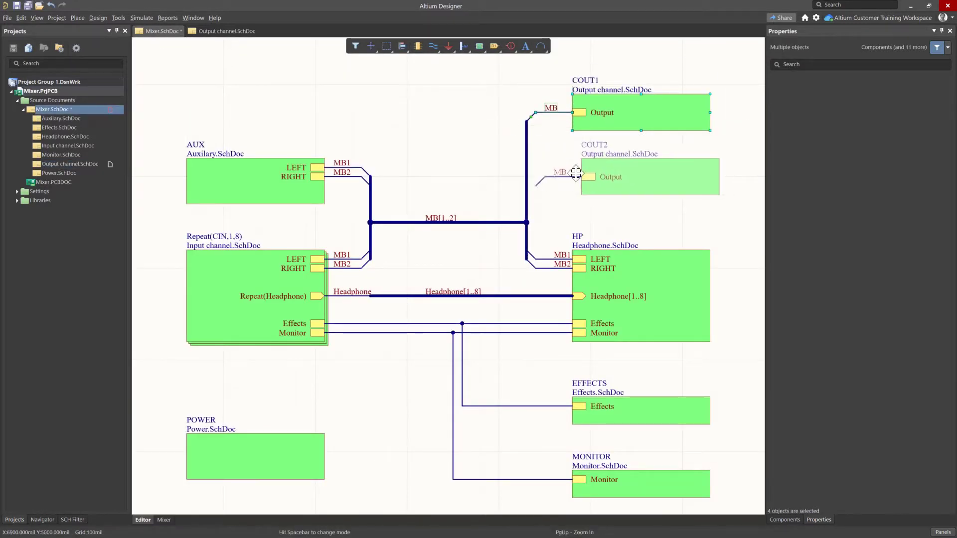
{"action": "left_click", "coordinate": [732, 159]}
- Inspect the properties of the Repeat(CIN,1,8) sheet symbol and open the project options
{"action": "left_click", "coordinate": [259, 256]}
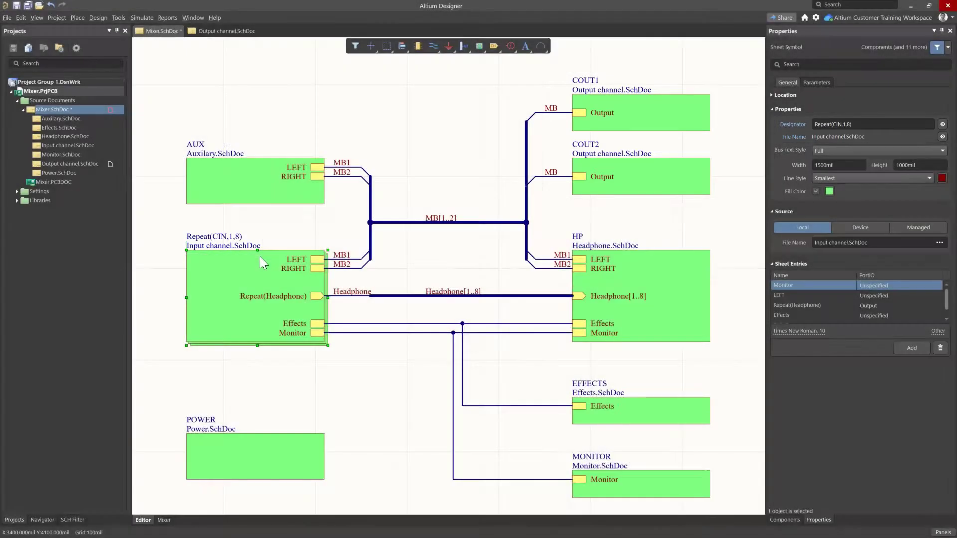
{"action": "left_click", "coordinate": [56, 17]}
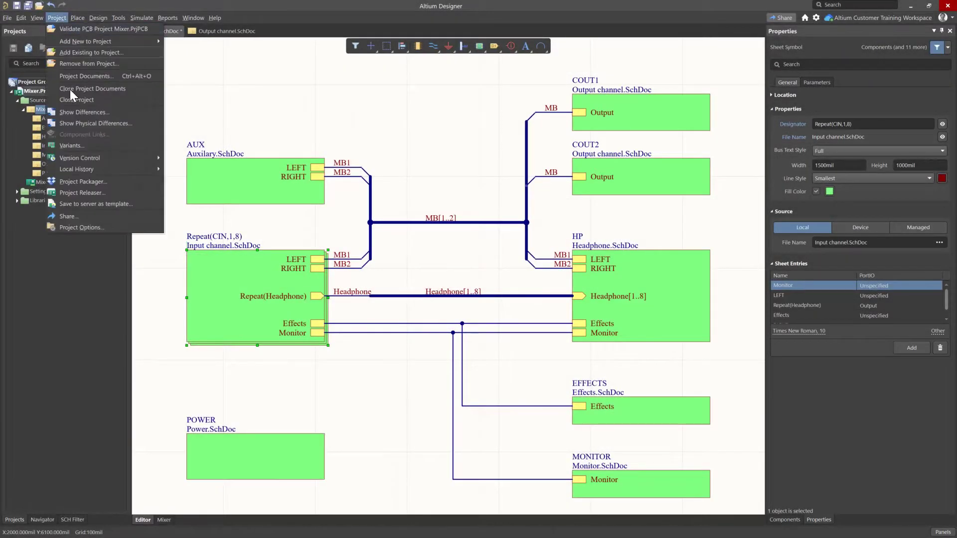
{"action": "left_click", "coordinate": [92, 228]}
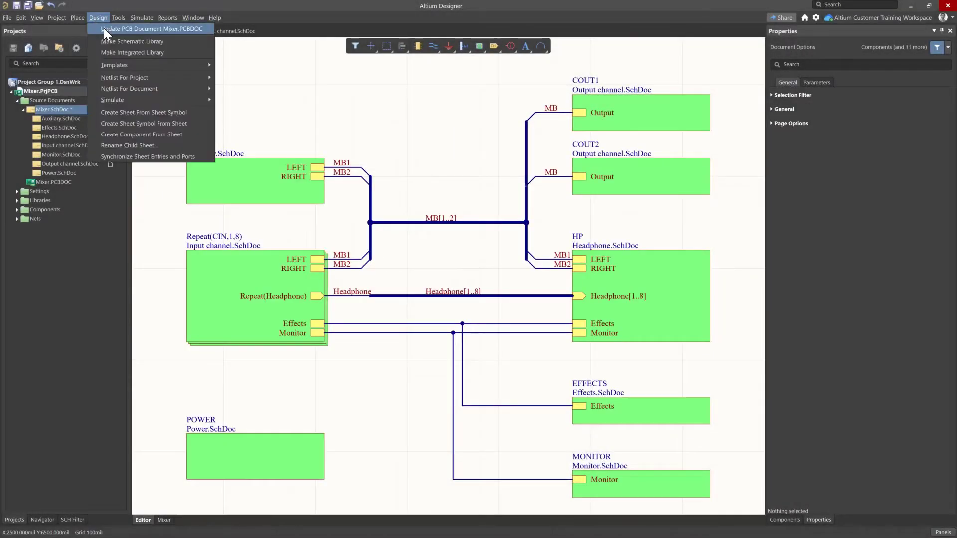
- Update Mixer.PCBDOC from the schematics, reviewing the component classes and rooms in the change order before executing all changes
{"action": "left_click", "coordinate": [103, 28]}
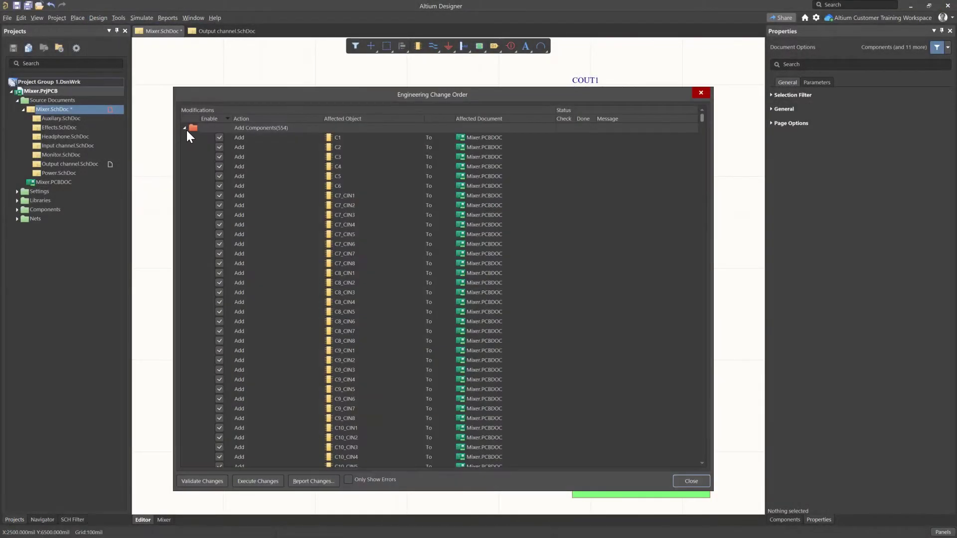
{"action": "left_click", "coordinate": [185, 128]}
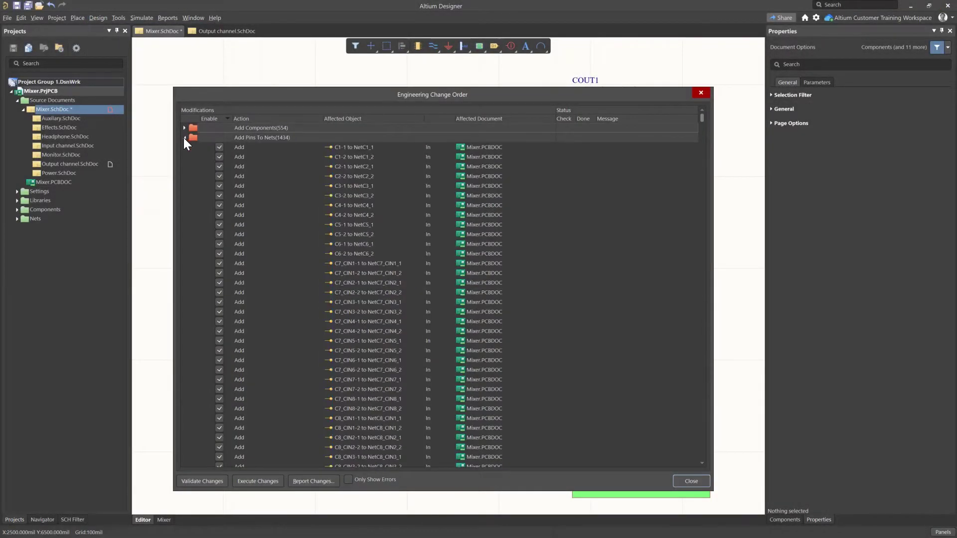
{"action": "left_click", "coordinate": [183, 138]}
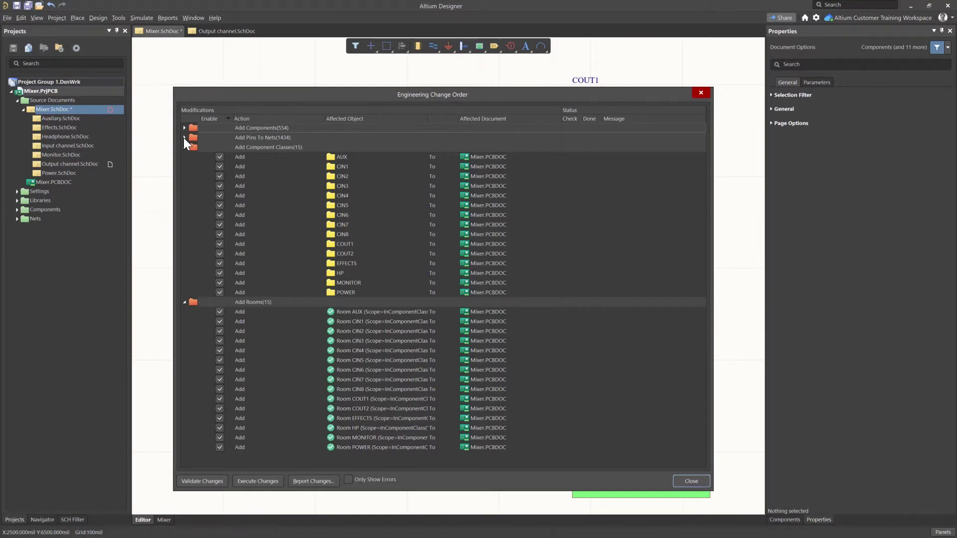
{"action": "left_click", "coordinate": [256, 481]}
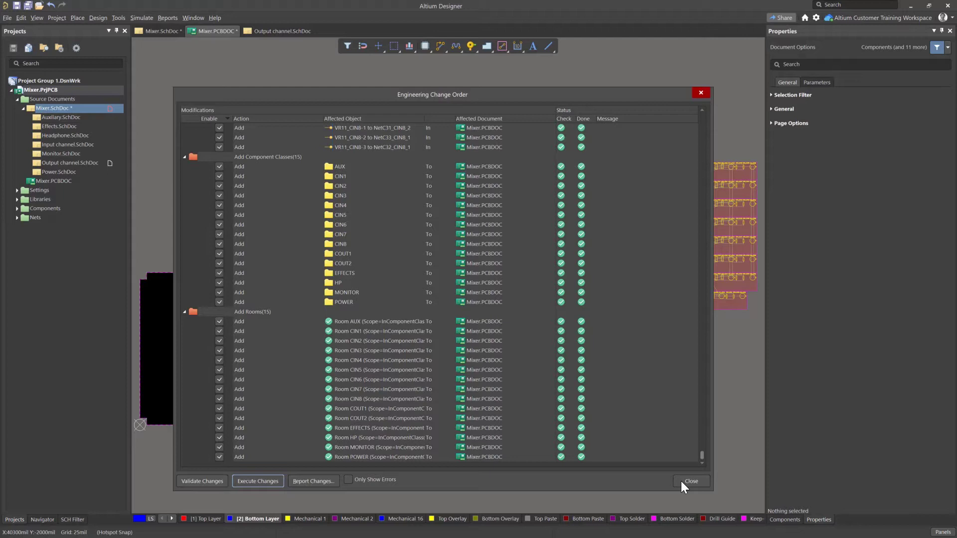
{"action": "left_click", "coordinate": [690, 481]}
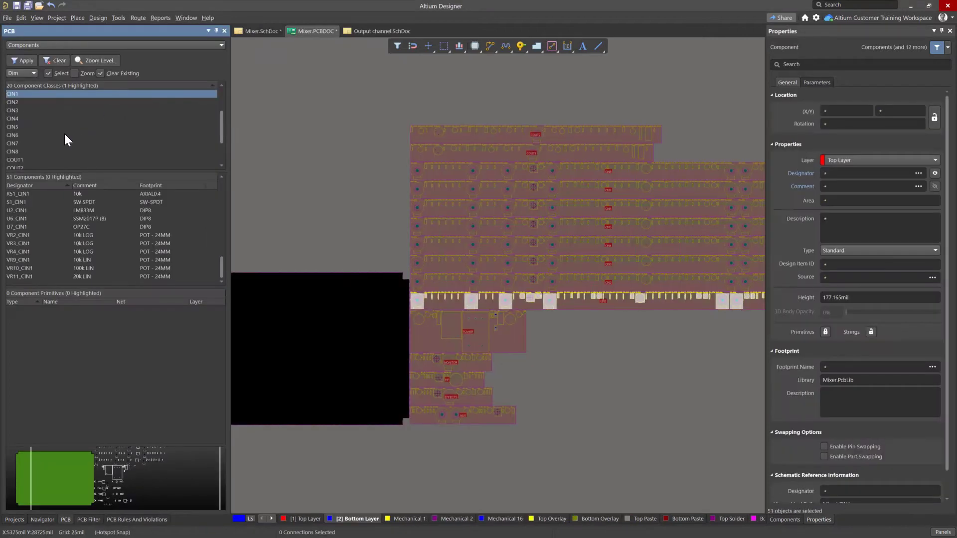
- Highlight the components of classes CIN1 to CIN8 on the board, followed by those of COUT1 and COUT2
{"action": "left_click", "coordinate": [55, 151], "text": "shift"}
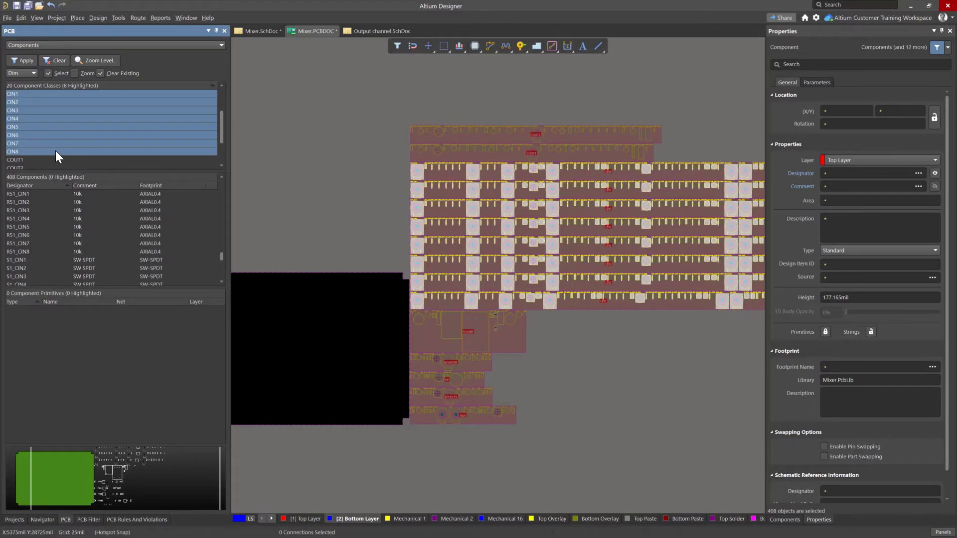
{"action": "left_click_drag", "start_coordinate": [51, 158], "coordinate": [97, 154]}
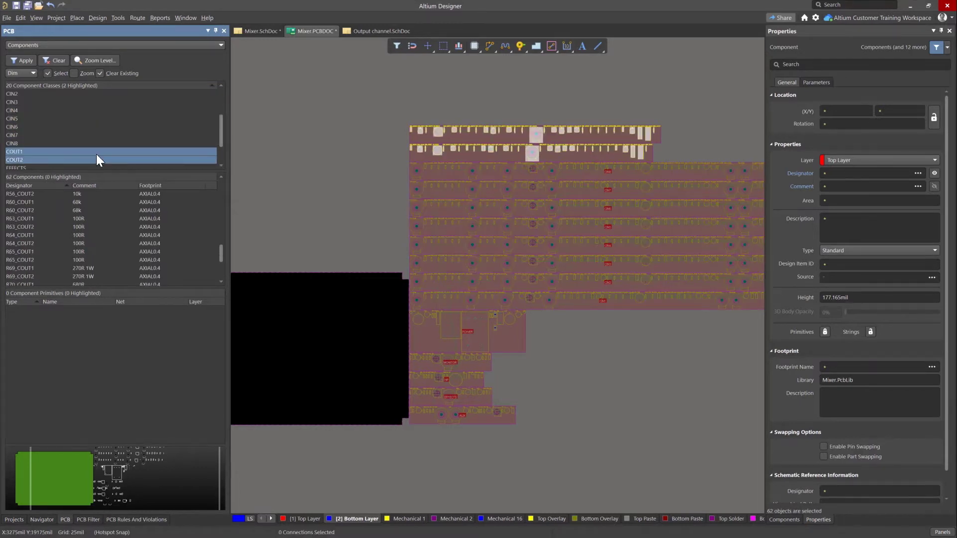
{"action": "left_click", "coordinate": [96, 154]}
- Open the PCB design rules and examine the Room Definition placement rules
{"action": "left_click", "coordinate": [96, 18]}
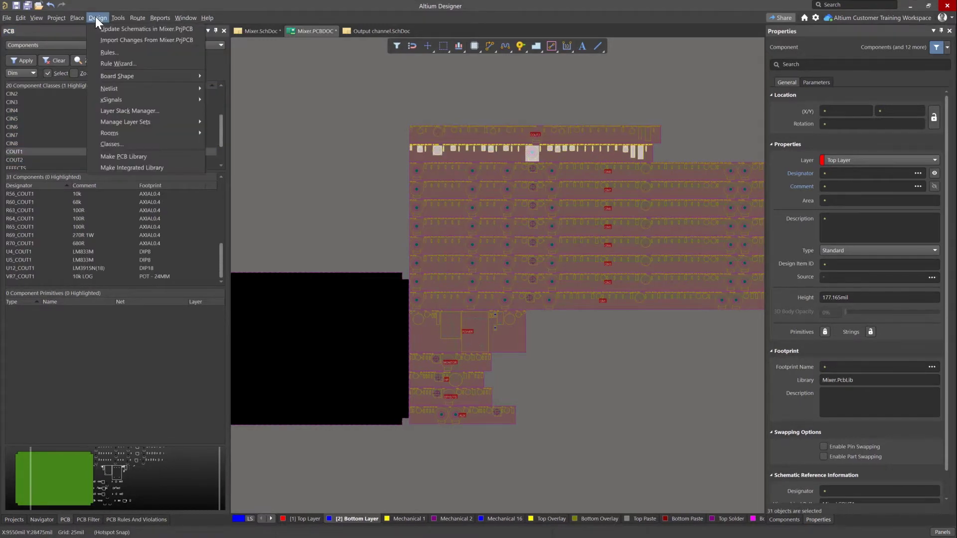
{"action": "left_click", "coordinate": [100, 50]}
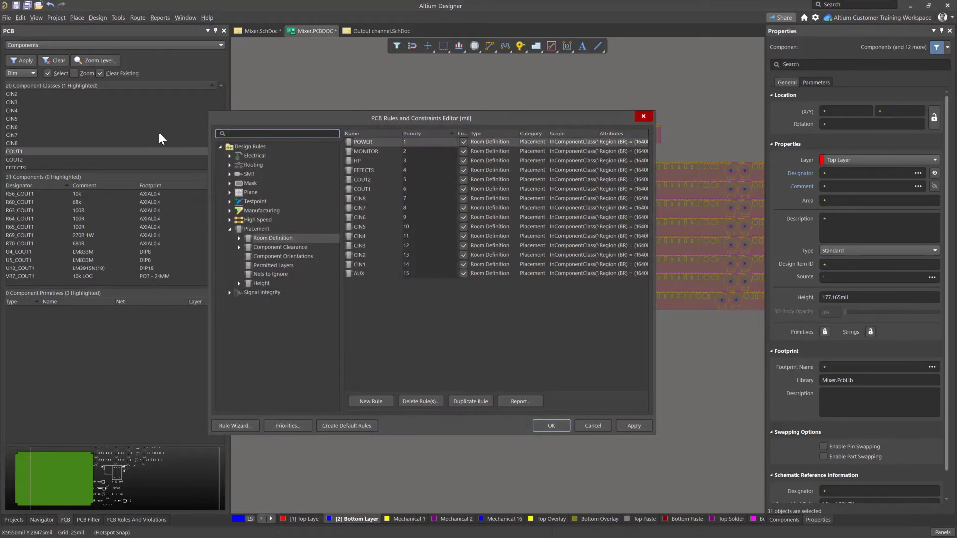
{"action": "left_click", "coordinate": [239, 238]}
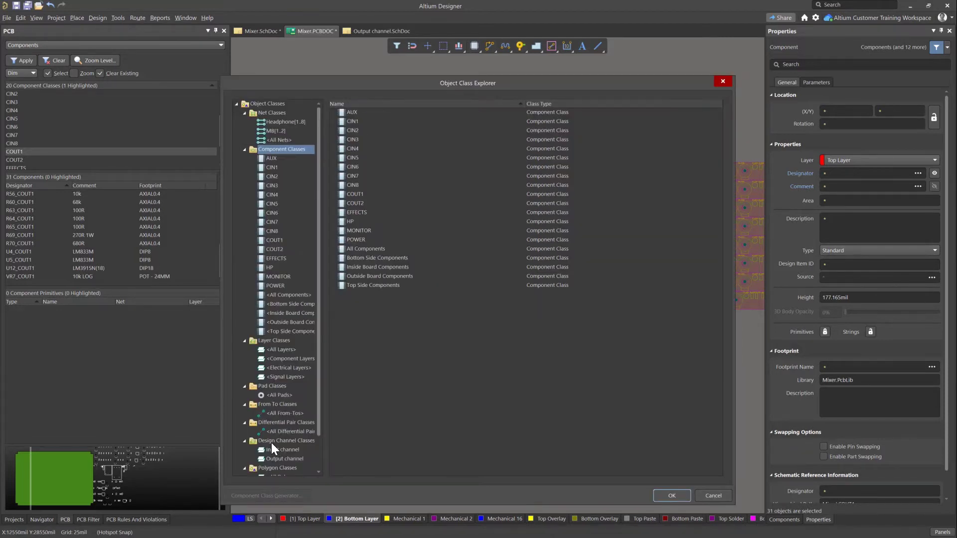
- Examine the members of the Input channel and Output channel design channel classes
{"action": "left_click", "coordinate": [272, 441]}
{"action": "left_click", "coordinate": [273, 450]}
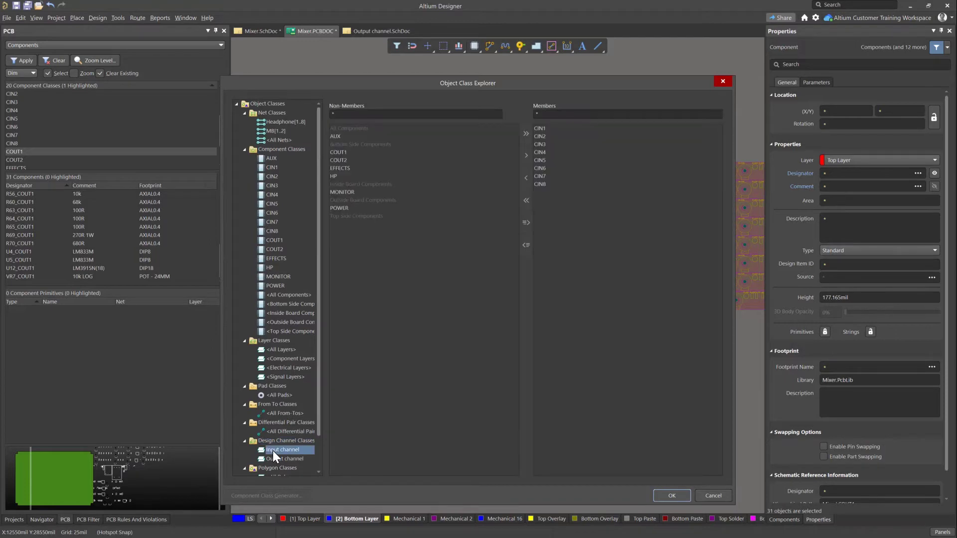
{"action": "left_click", "coordinate": [274, 459]}
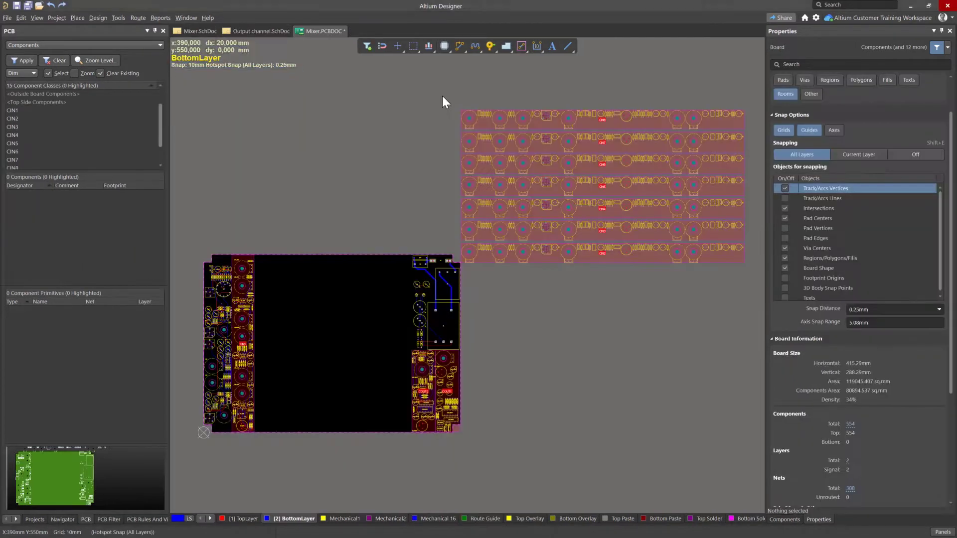
- Select the seven unplaced input channel rooms with their components and move them, standing vertically, onto the empty area of the board
{"action": "left_click", "coordinate": [442, 96]}
{"action": "left_click", "coordinate": [748, 272]}
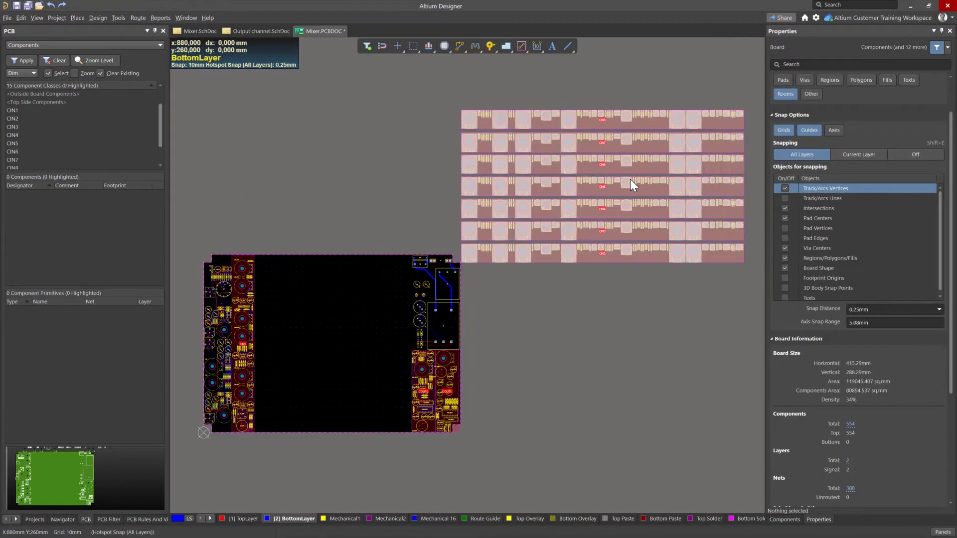
{"action": "left_click_drag", "start_coordinate": [629, 178], "coordinate": [341, 312]}
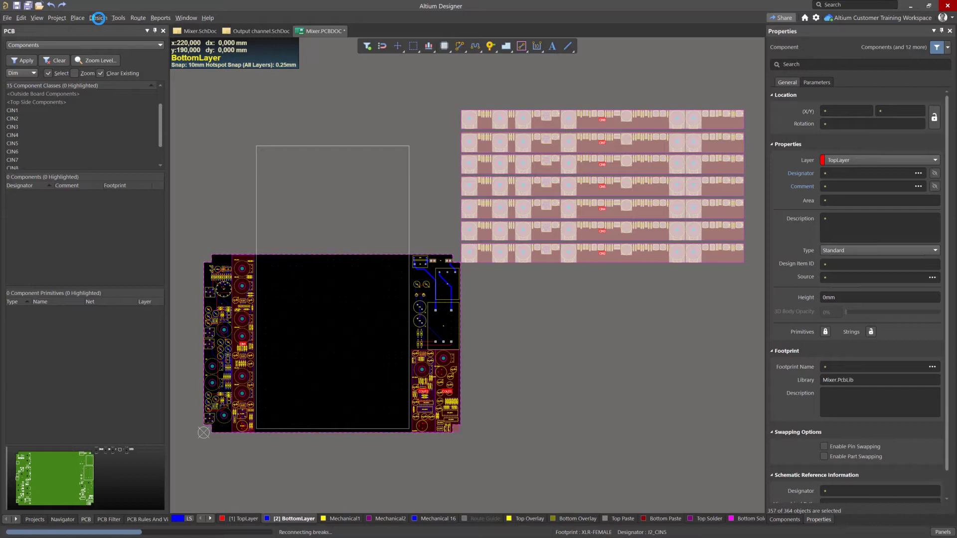
- Copy the room format of CIN1 to CIN2, including component placement, designator and comment formatting, routed nets and room size
{"action": "left_click", "coordinate": [98, 18]}
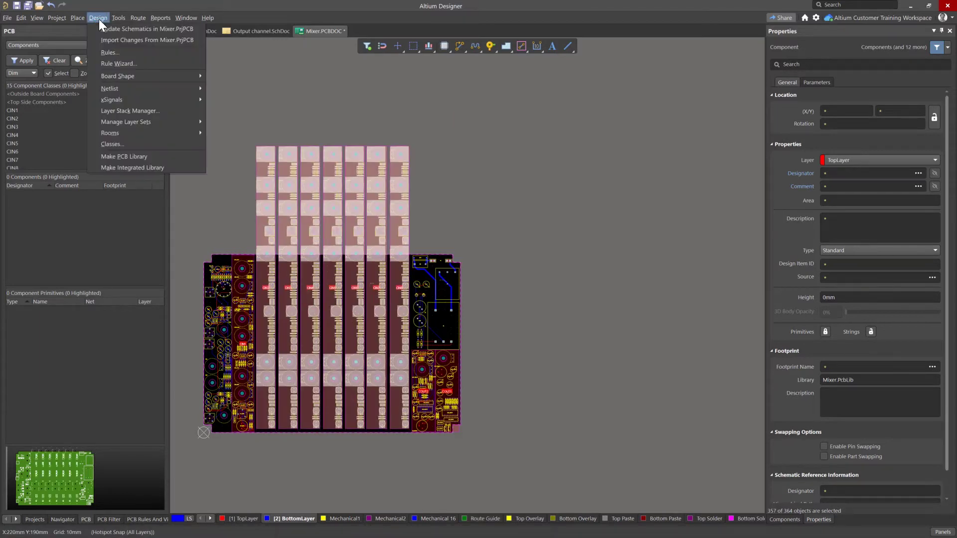
{"action": "mouse_move", "coordinate": [177, 133]}
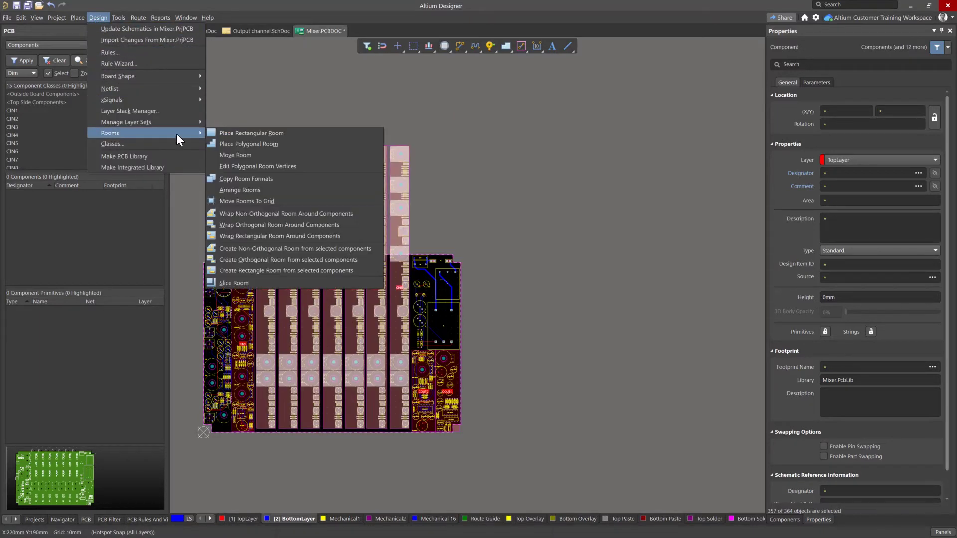
{"action": "left_click", "coordinate": [268, 175]}
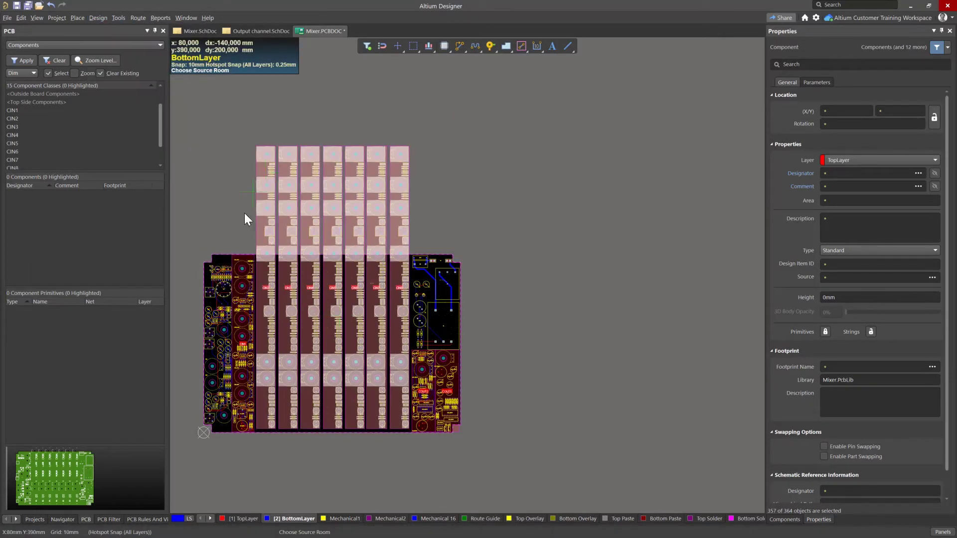
{"action": "left_click", "coordinate": [268, 187]}
{"action": "left_click", "coordinate": [288, 194]}
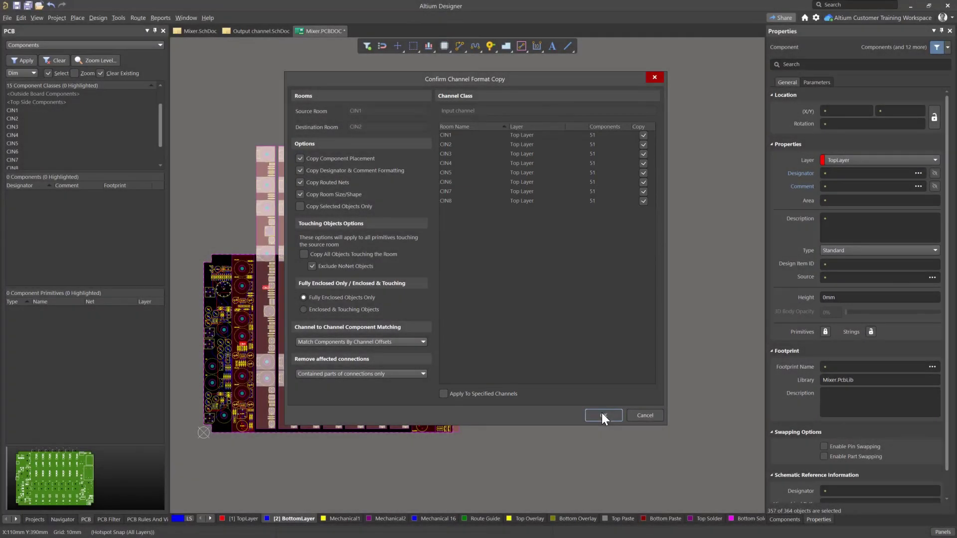
{"action": "left_click", "coordinate": [602, 413]}
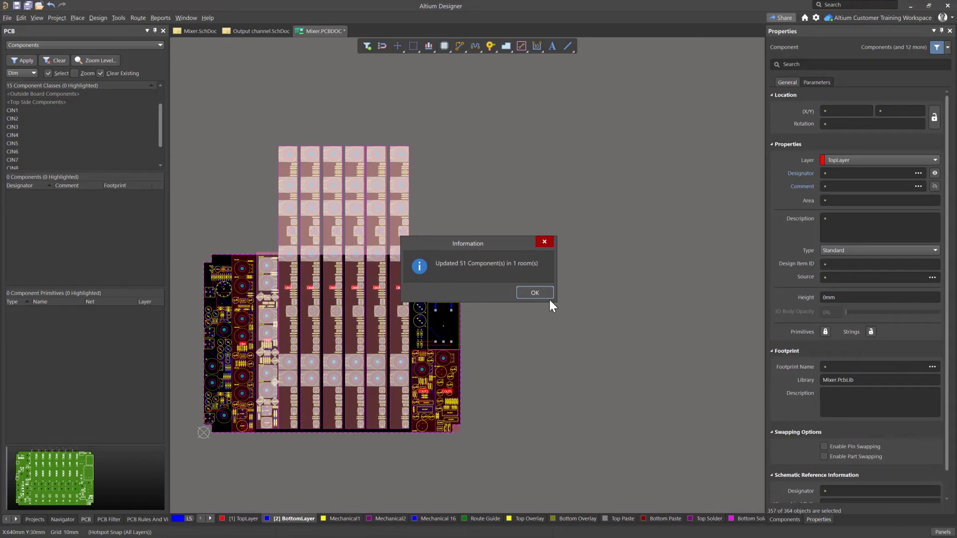
{"action": "left_click", "coordinate": [542, 294]}
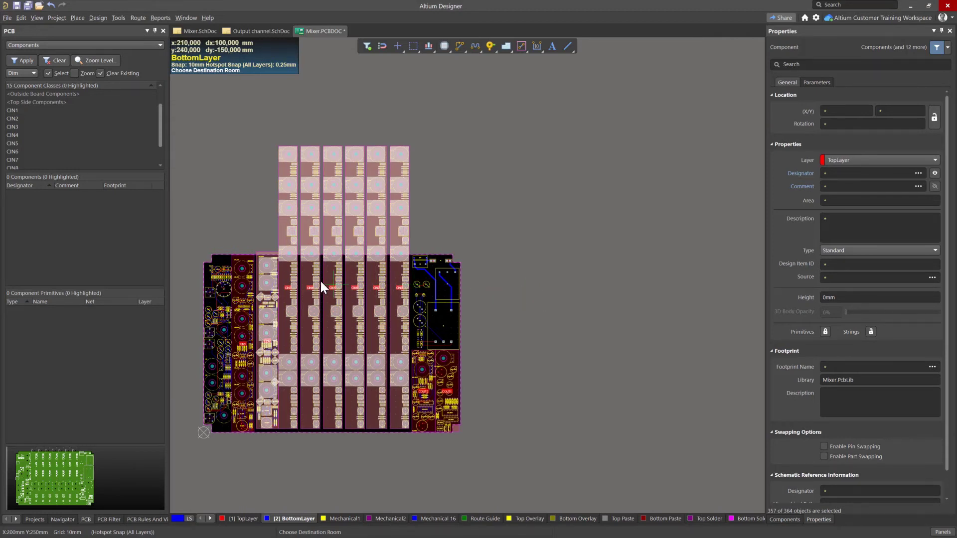
- Copy the CIN1 room format to only CIN3 and CIN4 using Apply To Specified Channels, and end the copying command
{"action": "left_click", "coordinate": [284, 273]}
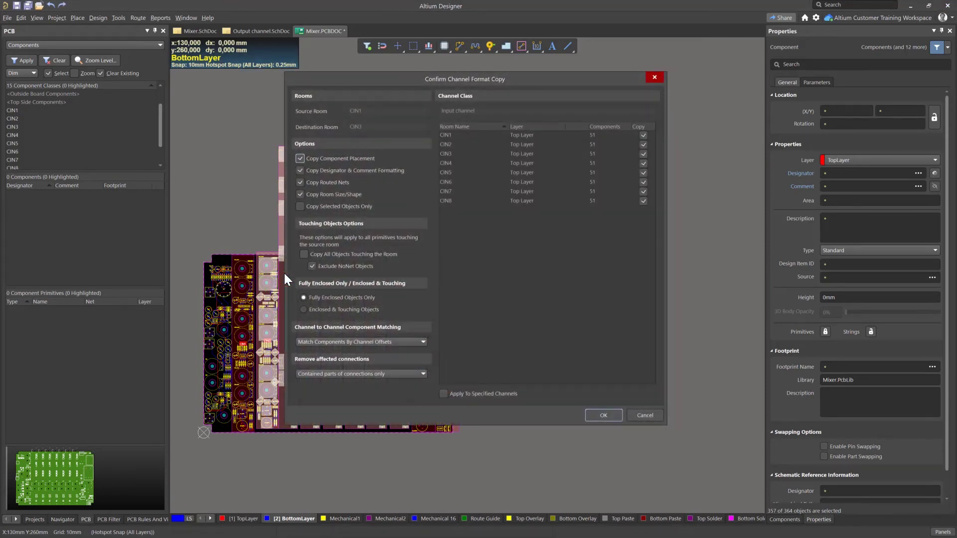
{"action": "left_click", "coordinate": [443, 394]}
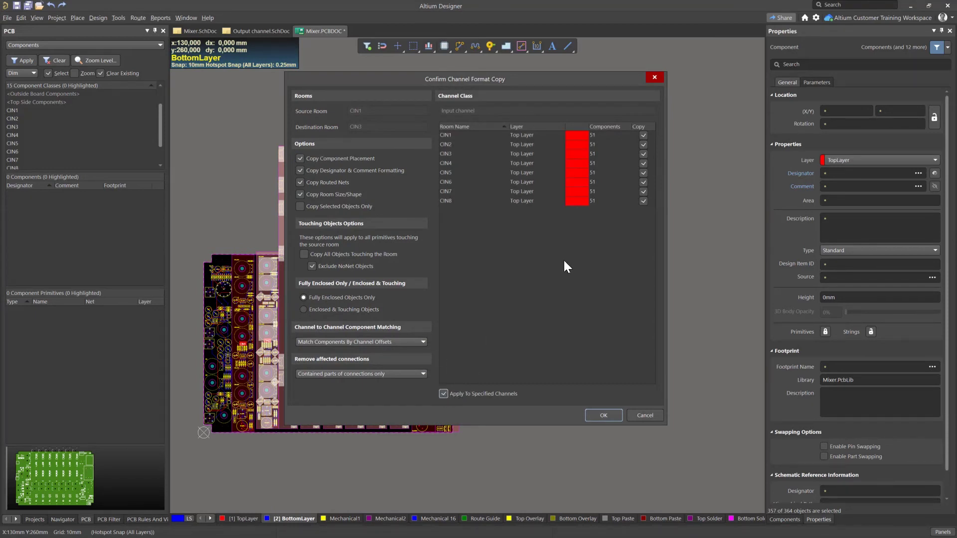
{"action": "right_click", "coordinate": [643, 167]}
{"action": "left_click", "coordinate": [658, 184]}
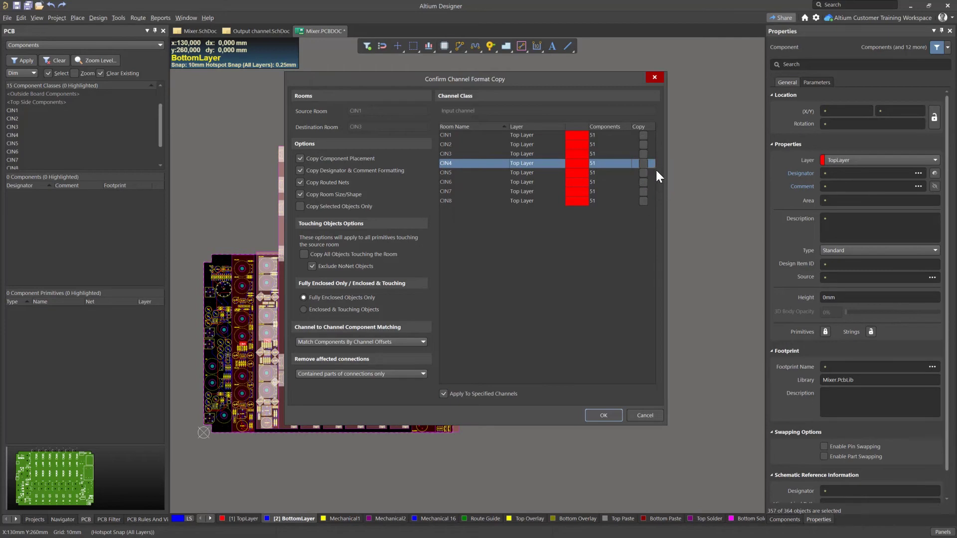
{"action": "left_click", "coordinate": [642, 154]}
{"action": "left_click", "coordinate": [600, 413]}
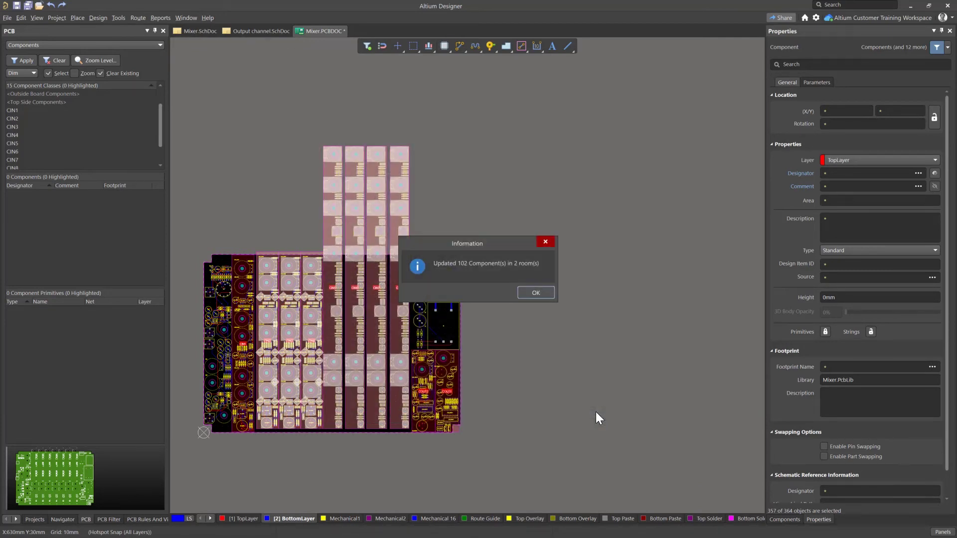
{"action": "left_click", "coordinate": [545, 298]}
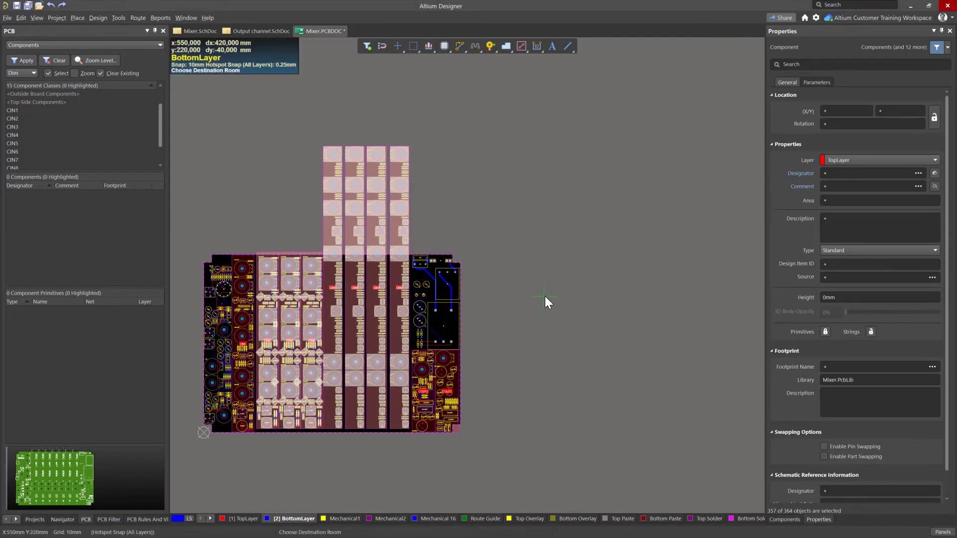
{"action": "key", "text": "Escape"}
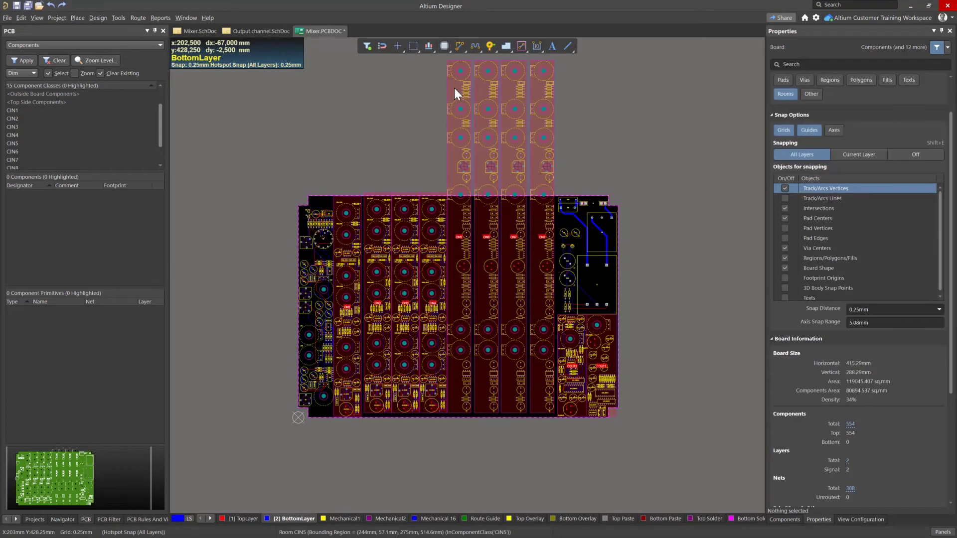
- Flip the CIN5 and CIN7 rooms with their components to the bottom layer
{"action": "left_click", "coordinate": [454, 87]}
{"action": "key", "text": "l"}
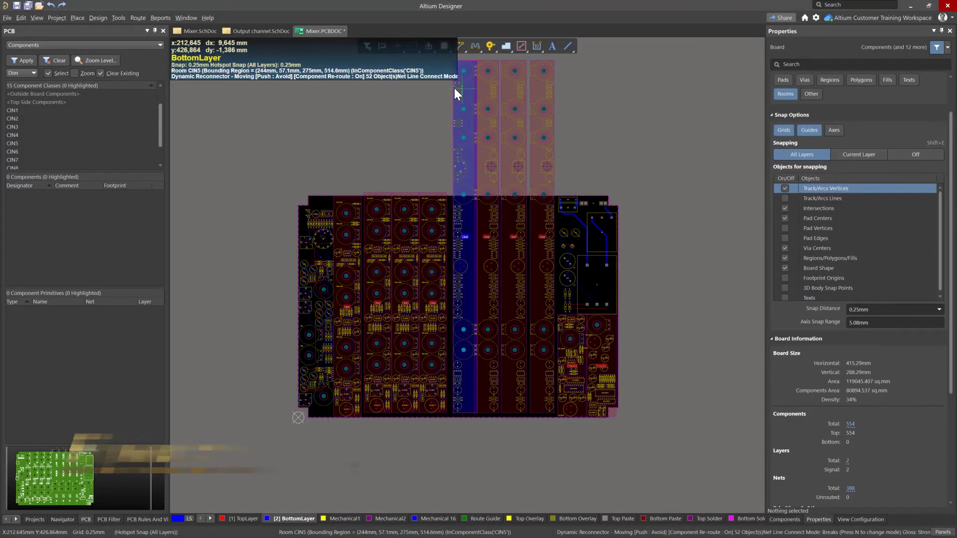
{"action": "left_click", "coordinate": [513, 83]}
{"action": "key", "text": "l"}
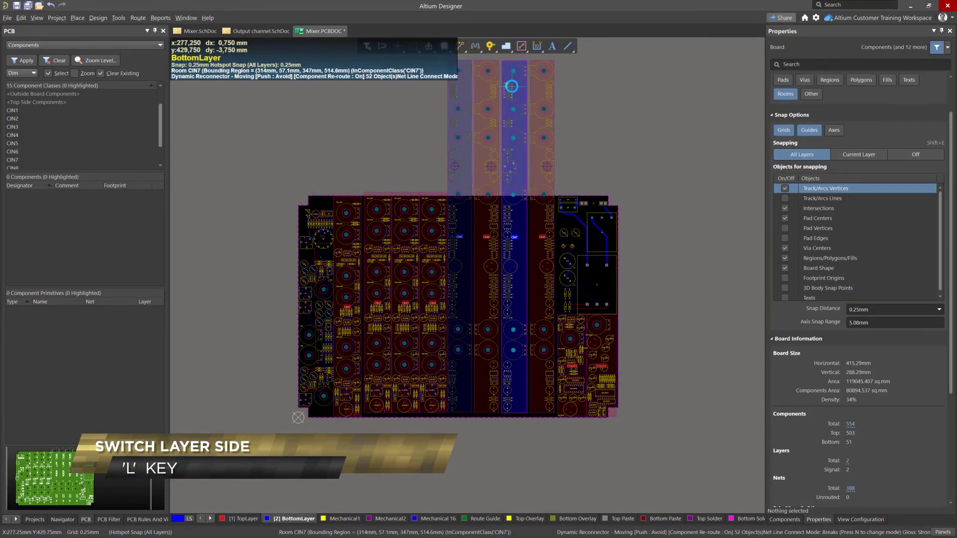
{"action": "left_click", "coordinate": [512, 86]}
- Copy the CIN1 room format to only CIN5, CIN6, CIN7 and CIN8 using Apply To Specified Channels
{"action": "left_click", "coordinate": [97, 18]}
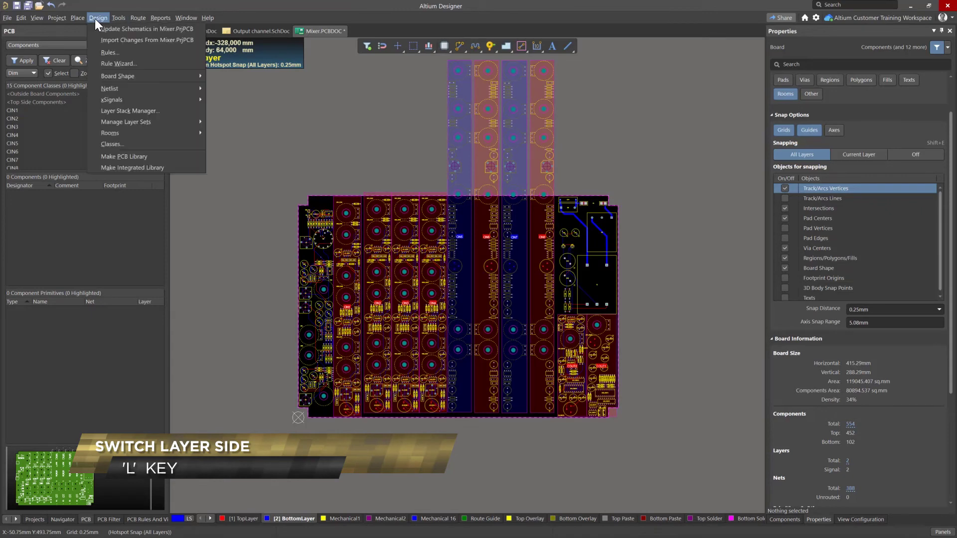
{"action": "mouse_move", "coordinate": [116, 131]}
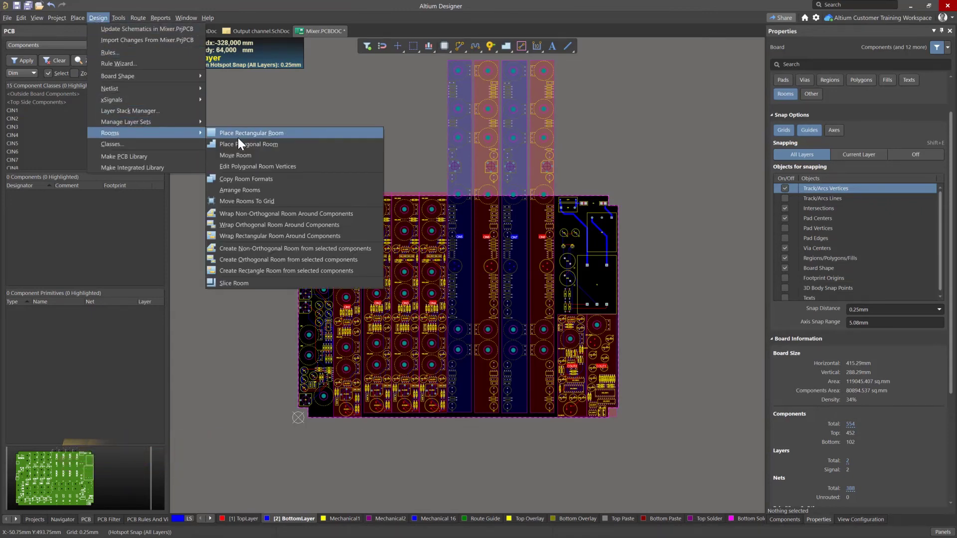
{"action": "left_click", "coordinate": [242, 176]}
{"action": "left_click", "coordinate": [351, 203]}
{"action": "left_click", "coordinate": [458, 198]}
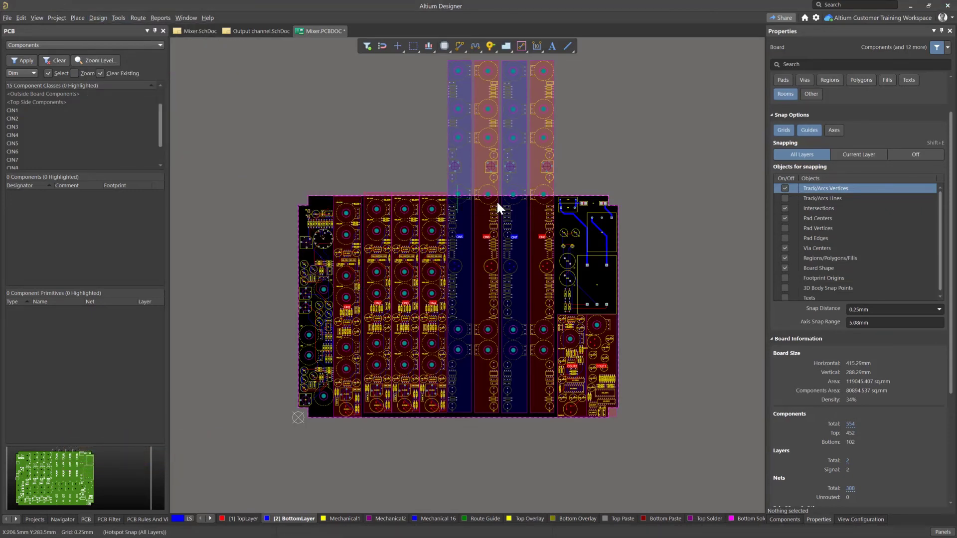
{"action": "left_click", "coordinate": [643, 163]}
{"action": "left_click", "coordinate": [643, 153]}
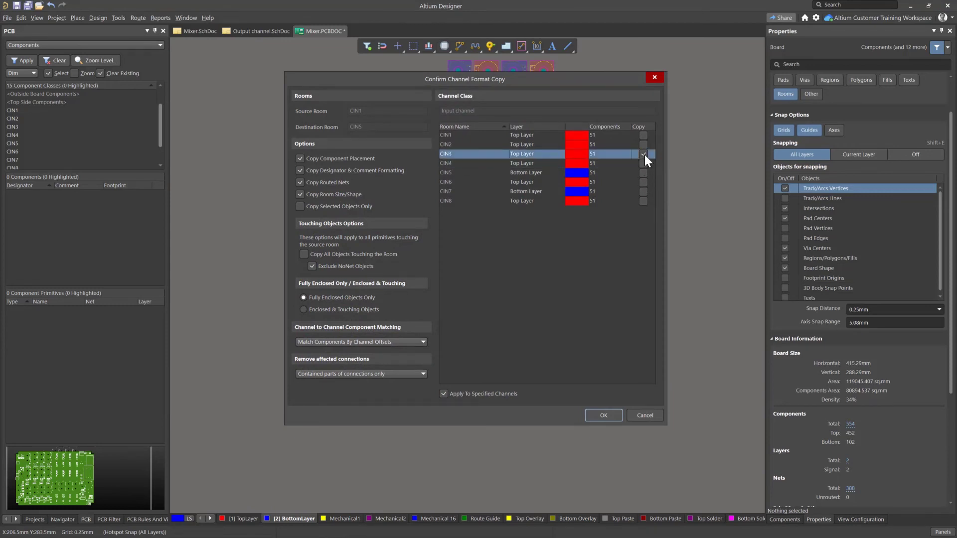
{"action": "left_click", "coordinate": [643, 172]}
{"action": "left_click", "coordinate": [643, 182]}
{"action": "left_click", "coordinate": [643, 191]}
{"action": "left_click", "coordinate": [643, 201]}
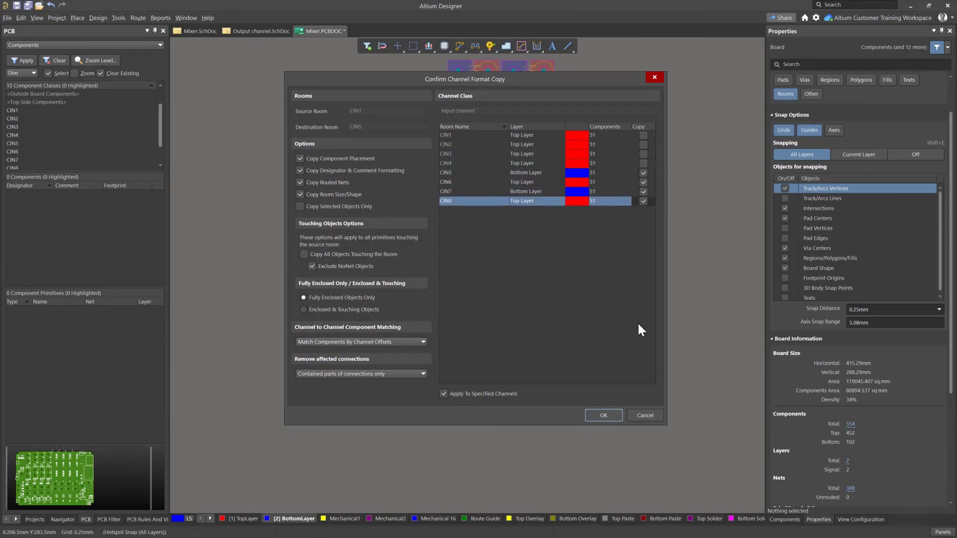
{"action": "left_click", "coordinate": [603, 415]}
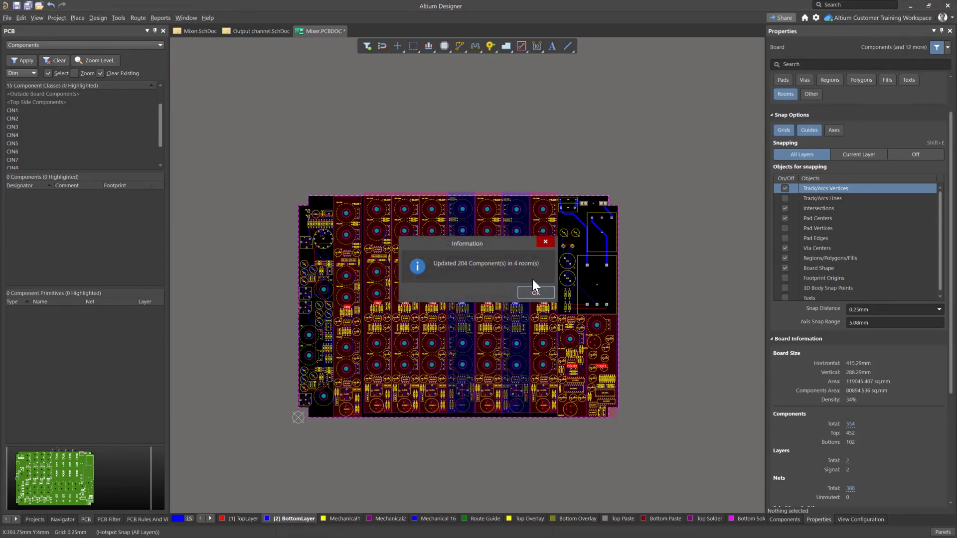
{"action": "left_click", "coordinate": [535, 292]}
- Move the CIN2 room beside CIN1, with its lower edge near the board's lower edge
{"action": "key", "text": "ctrl+Page_Down"}
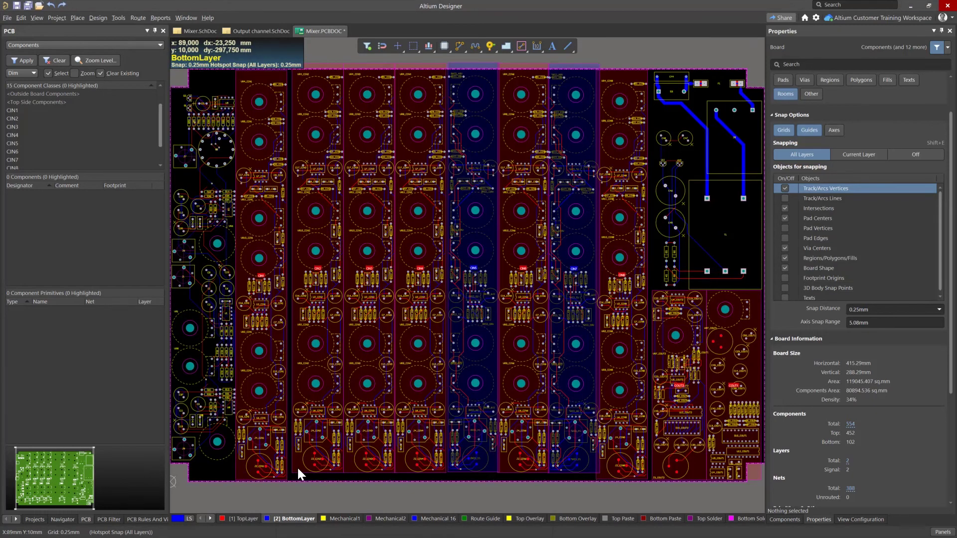
{"action": "left_click_drag", "start_coordinate": [298, 469], "coordinate": [290, 479]}
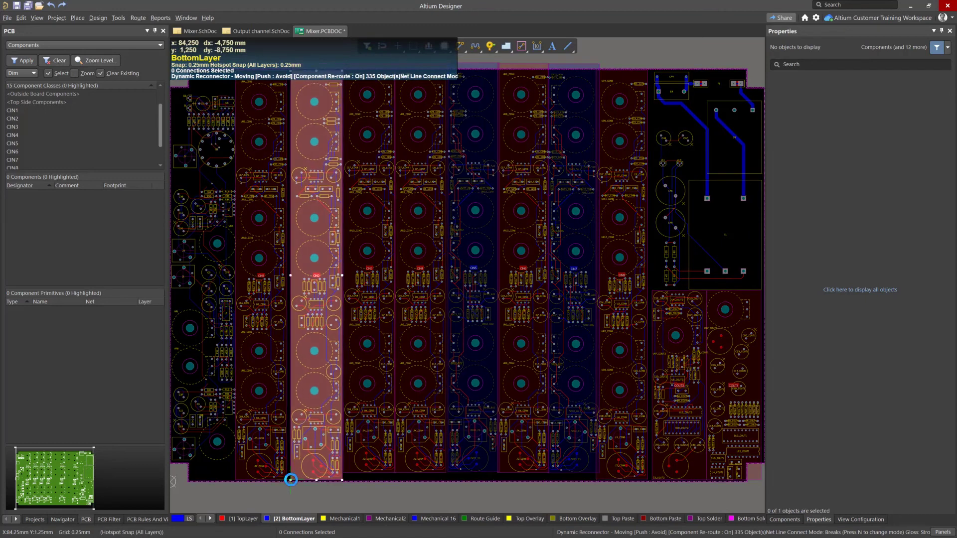
{"action": "left_click", "coordinate": [291, 479]}
- Arrange the eight input channel rooms CIN1 to CIN8 in 8 columns, sorted by Channel Name with 0 mm spacing, from CIN1's lower-left corner
{"action": "left_click", "coordinate": [289, 73]}
{"action": "left_click", "coordinate": [316, 70], "text": "shift"}
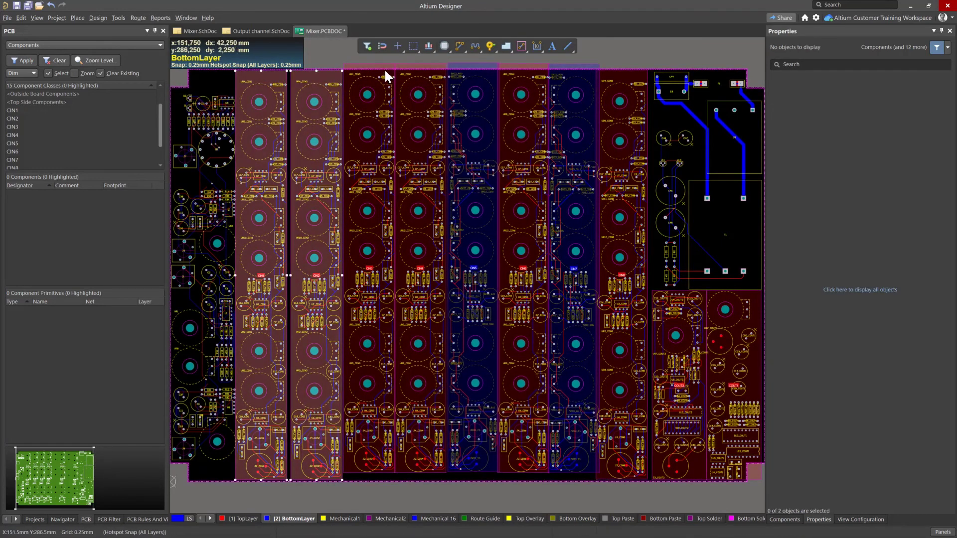
{"action": "left_click", "coordinate": [384, 69], "text": "shift"}
{"action": "left_click", "coordinate": [420, 69], "text": "shift"}
{"action": "left_click", "coordinate": [476, 67], "text": "shift"}
{"action": "left_click", "coordinate": [538, 65], "text": "shift"}
{"action": "left_click", "coordinate": [580, 67], "text": "shift"}
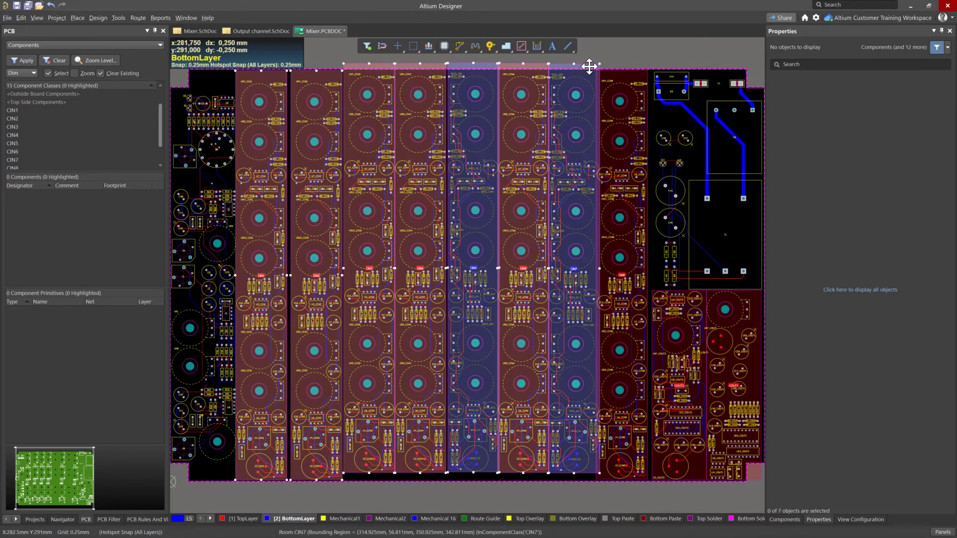
{"action": "left_click", "coordinate": [609, 70], "text": "shift"}
{"action": "left_click", "coordinate": [98, 17]}
{"action": "mouse_move", "coordinate": [188, 137]}
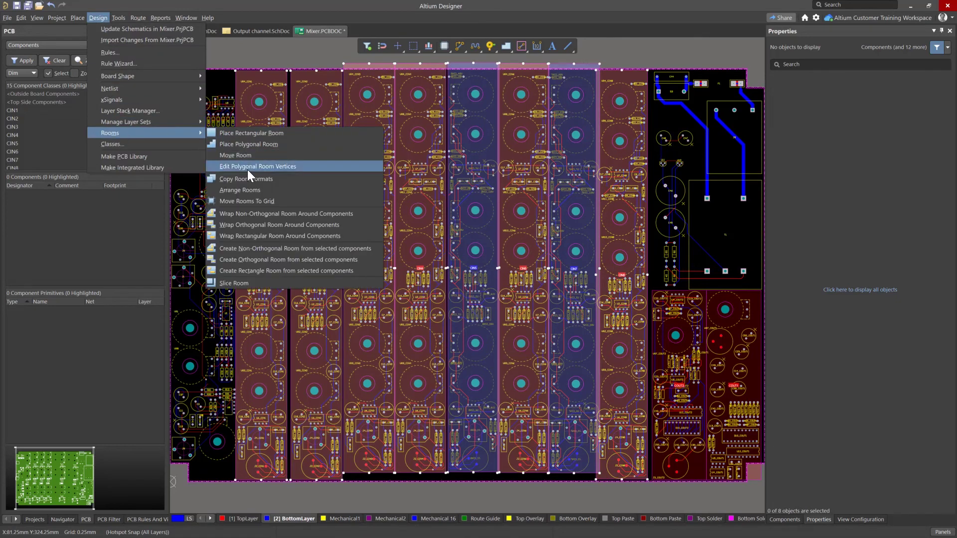
{"action": "left_click", "coordinate": [243, 189]}
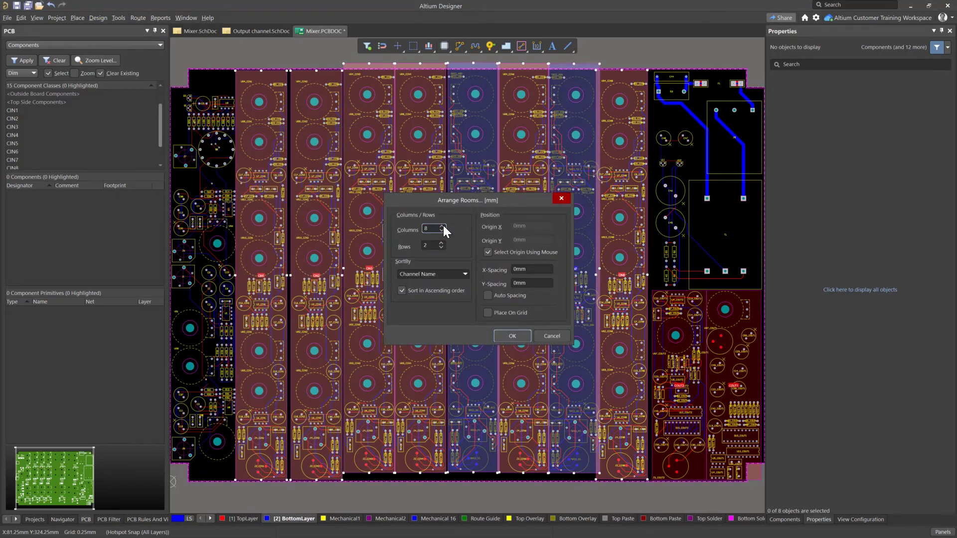
{"action": "left_click", "coordinate": [510, 335]}
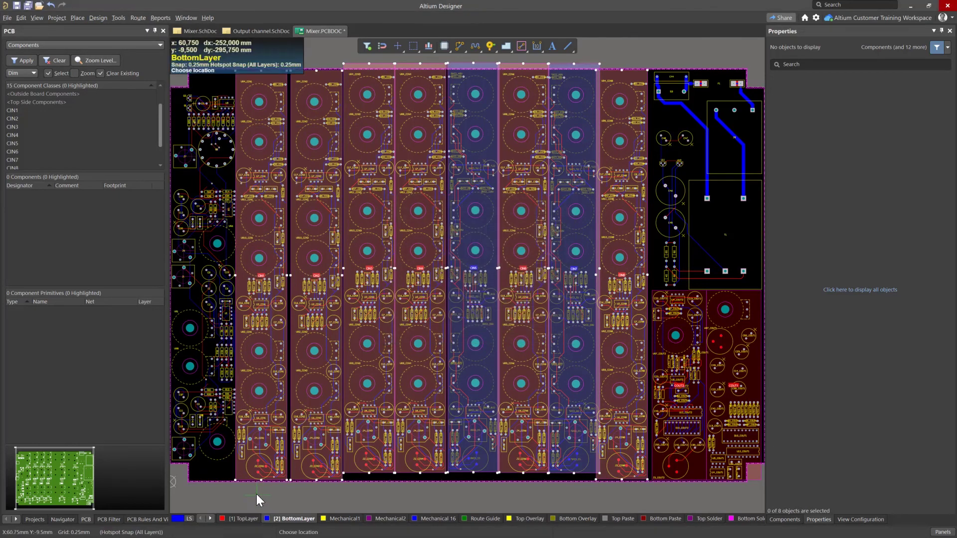
{"action": "left_click", "coordinate": [235, 480]}
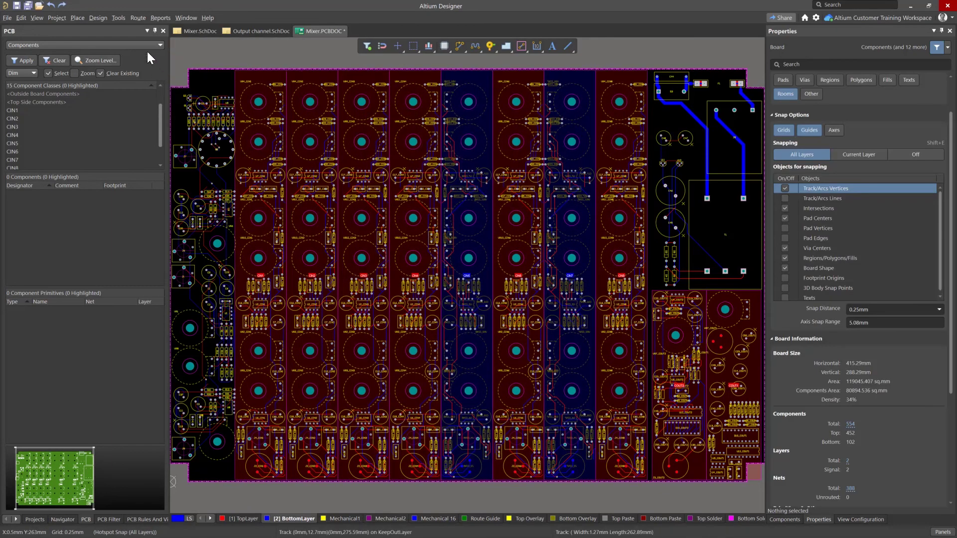
- Copy the room format of output channel COUT2 to COUT1
{"action": "left_click", "coordinate": [107, 19]}
{"action": "mouse_move", "coordinate": [118, 131]}
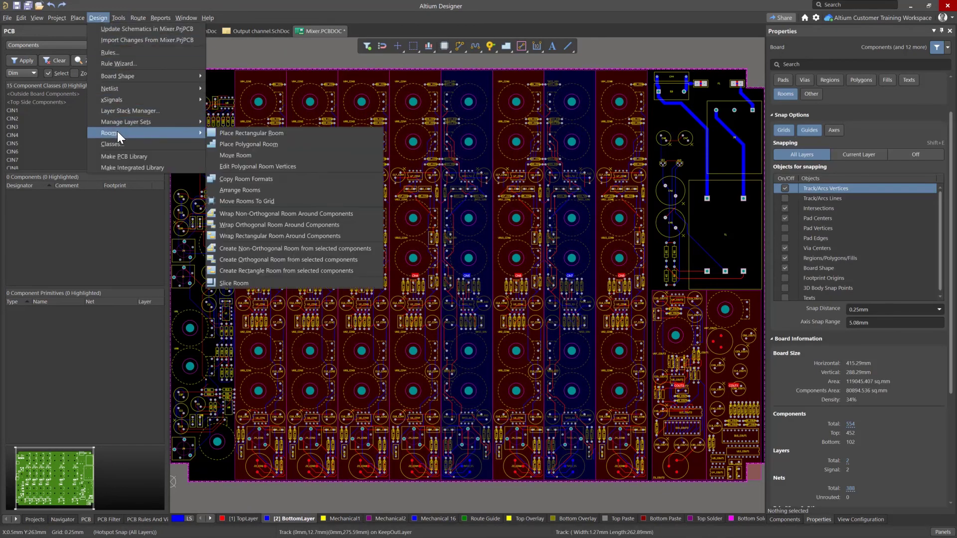
{"action": "left_click", "coordinate": [243, 178]}
{"action": "scroll", "coordinate": [706, 362], "scroll_direction": "right", "scroll_amount": 3, "text": "shift"}
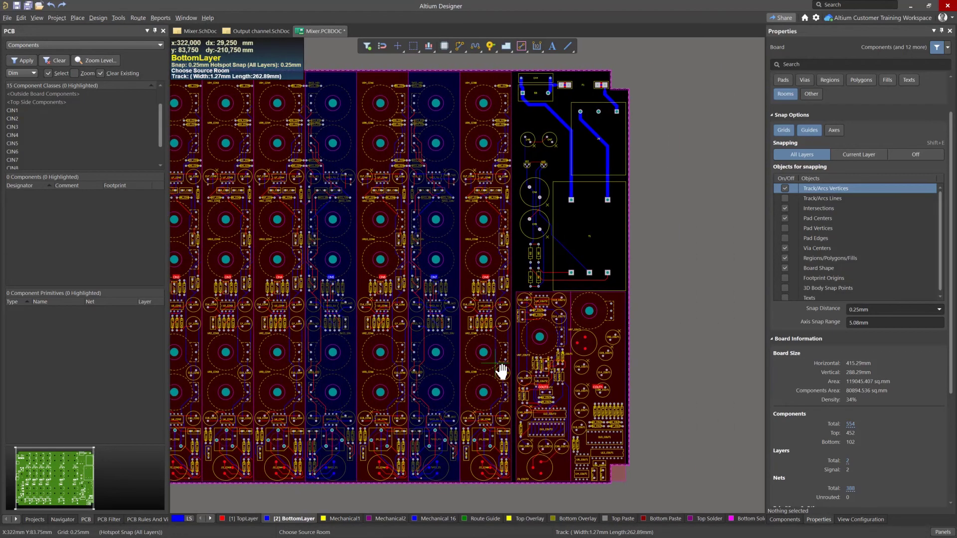
{"action": "scroll", "coordinate": [565, 363], "scroll_direction": "up", "scroll_amount": 3, "text": "ctrl"}
{"action": "left_click", "coordinate": [545, 310]}
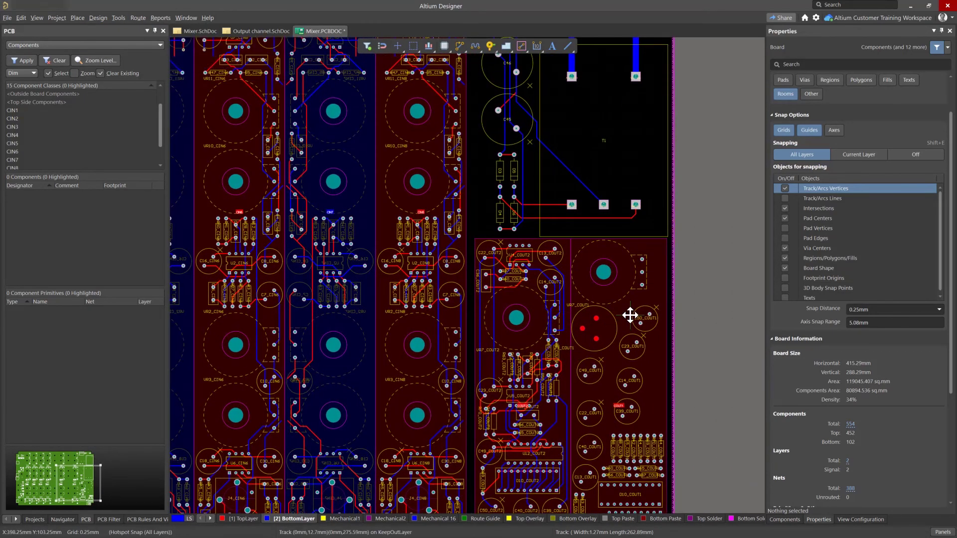
{"action": "left_click", "coordinate": [634, 314]}
{"action": "left_click", "coordinate": [610, 414]}
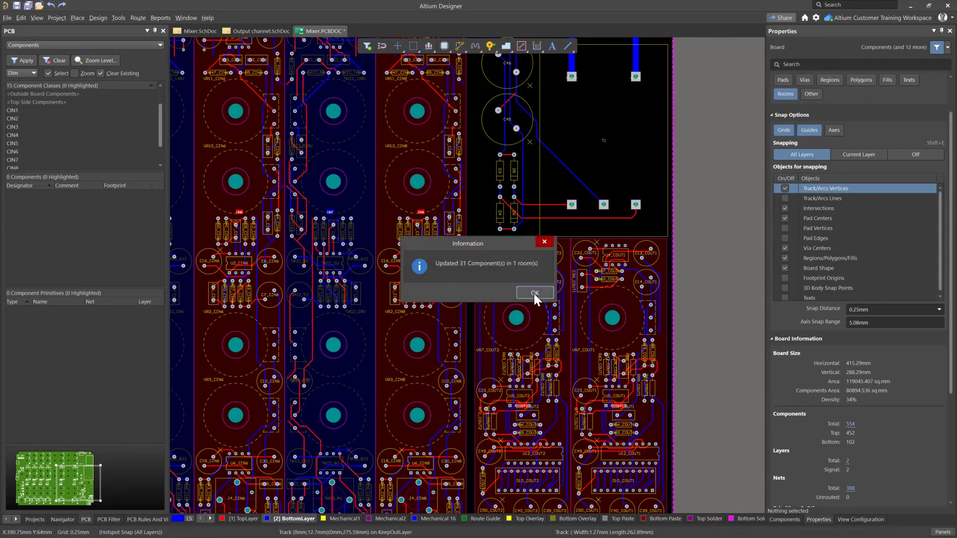
{"action": "left_click", "coordinate": [533, 292]}
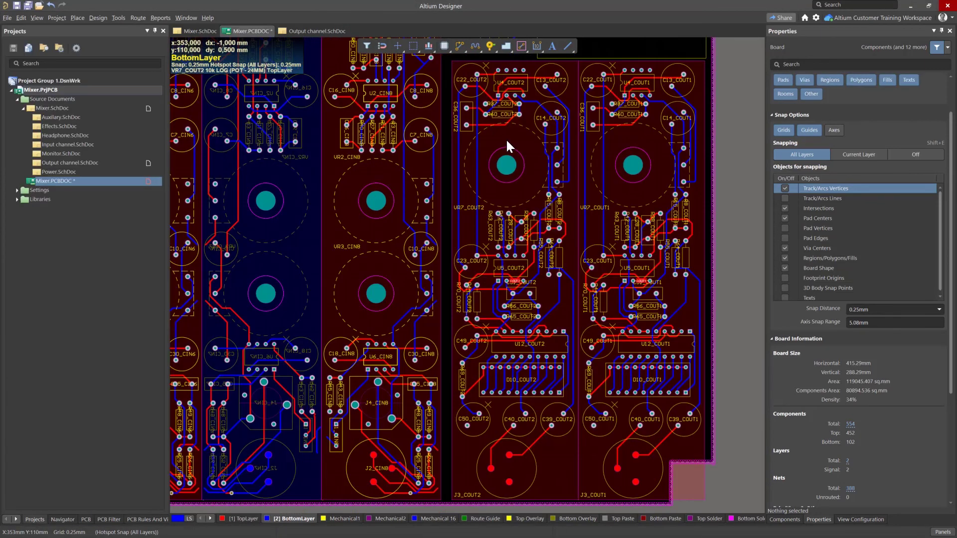
- Select all room connections inside COUT2 and gloss the selected routing
{"action": "key", "text": "s"}
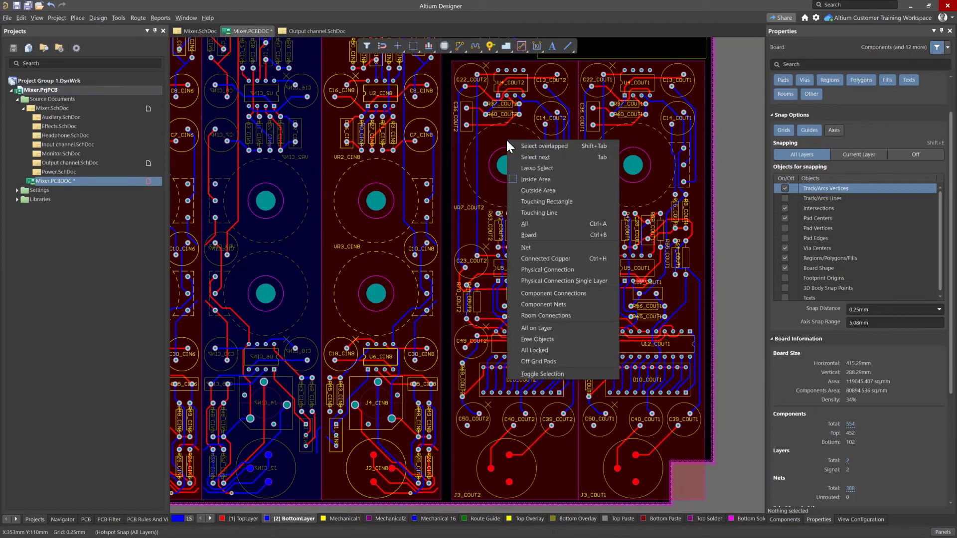
{"action": "key", "text": "Escape"}
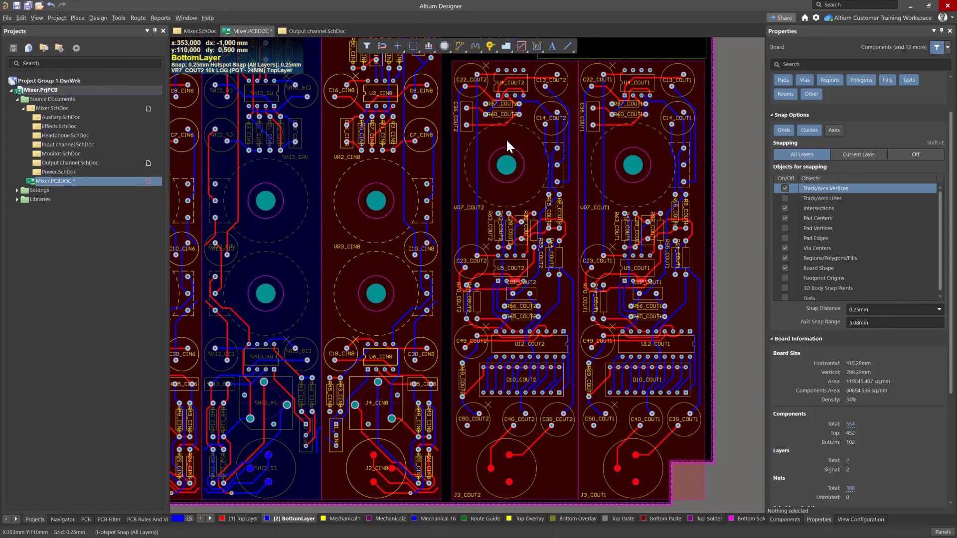
{"action": "key", "text": "s"}
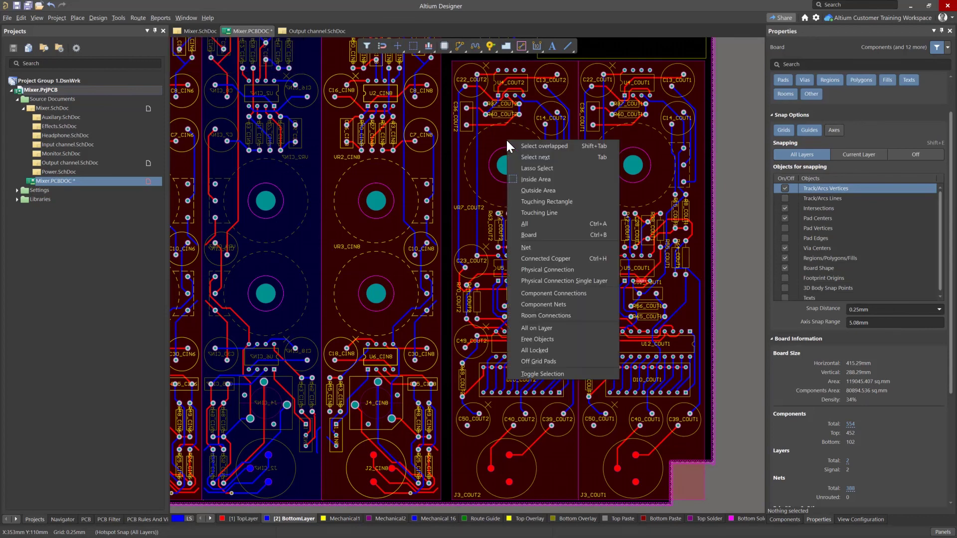
{"action": "left_click", "coordinate": [539, 313]}
{"action": "left_click", "coordinate": [514, 146]}
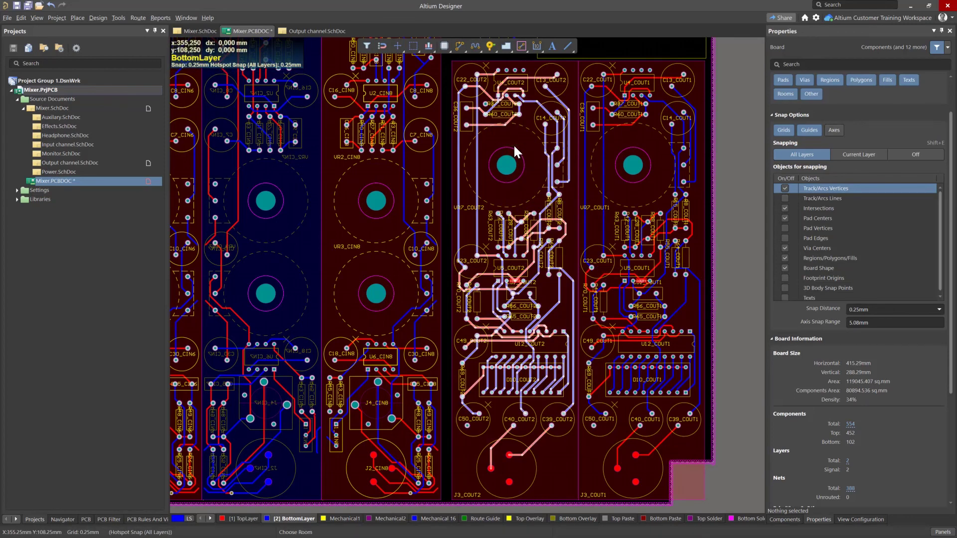
{"action": "key", "text": "u"}
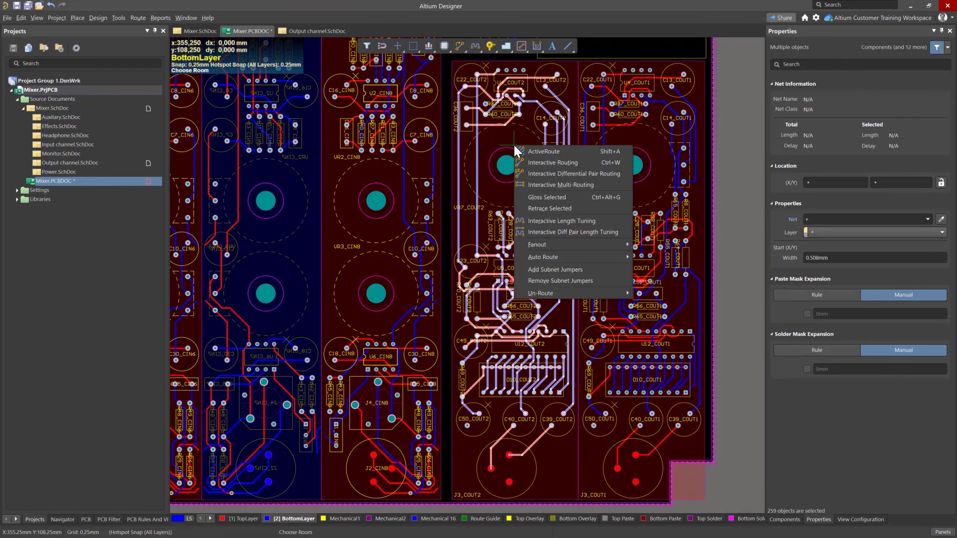
{"action": "left_click", "coordinate": [533, 196]}
{"action": "left_click", "coordinate": [532, 195]}
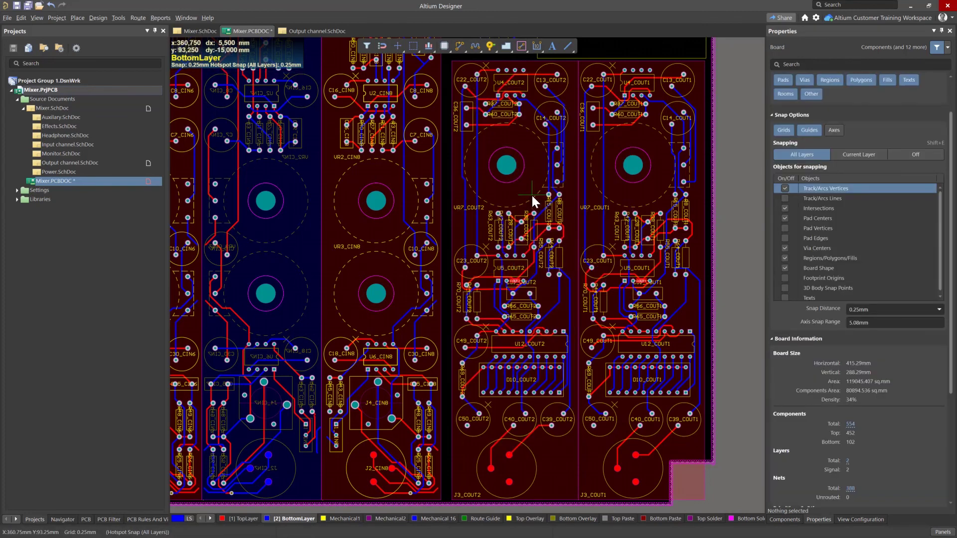
- Reapply the COUT2 room format to COUT1 so it takes over the glossed routing
{"action": "left_click", "coordinate": [97, 17]}
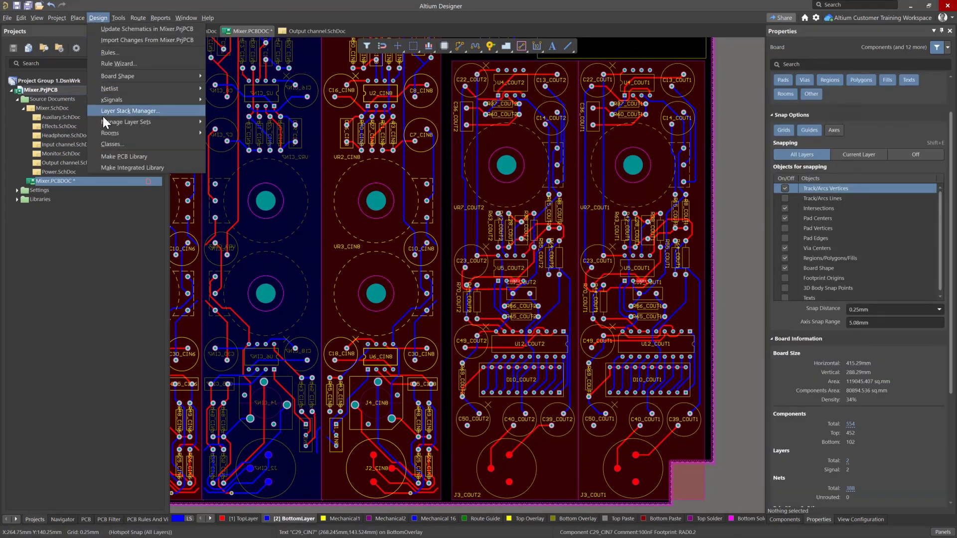
{"action": "mouse_move", "coordinate": [114, 132]}
{"action": "left_click", "coordinate": [275, 178]}
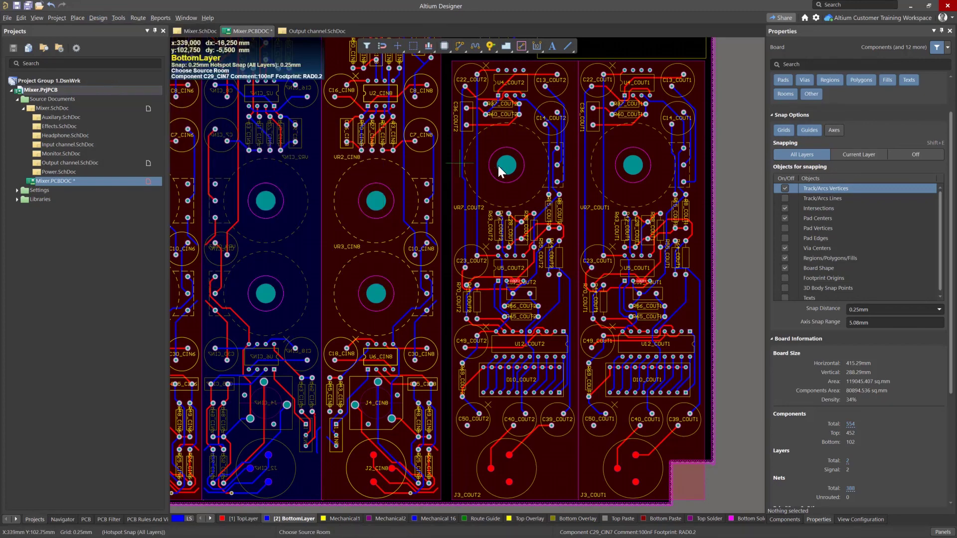
{"action": "left_click", "coordinate": [531, 149]}
{"action": "left_click", "coordinate": [640, 145]}
{"action": "left_click", "coordinate": [605, 411]}
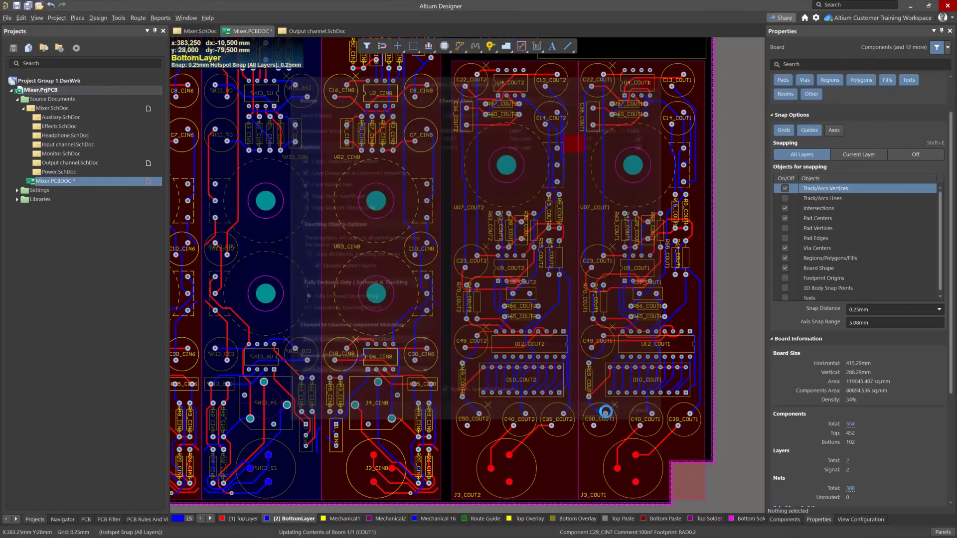